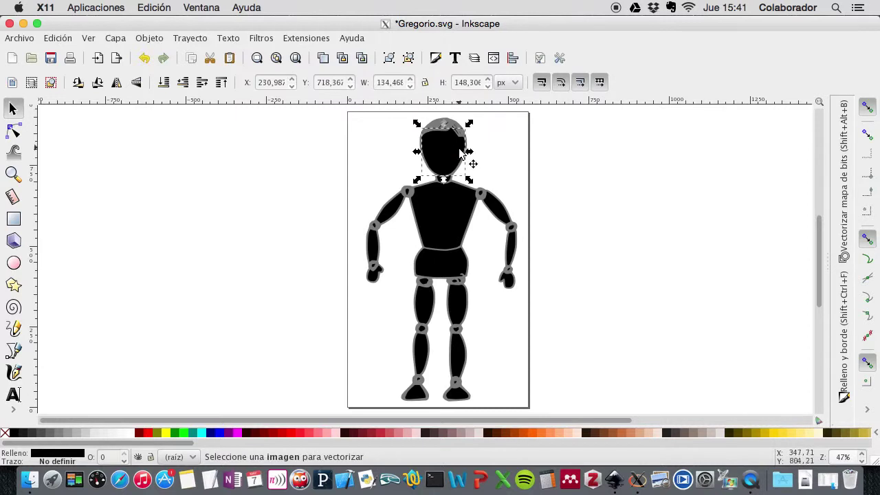
Open the Fill and Stroke settings for the face shape and fill it with solid red c12a2aff
left_click(450, 153, "alt")
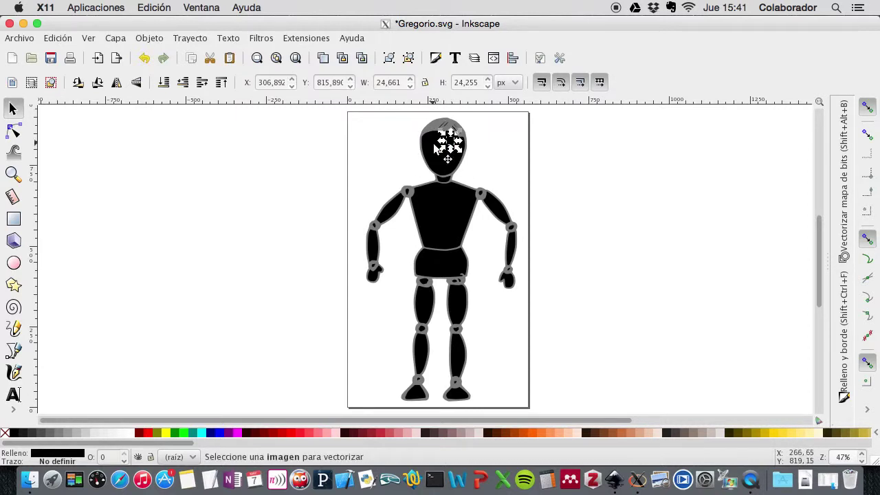
left_click(447, 160, "alt")
left_click(449, 172, "alt")
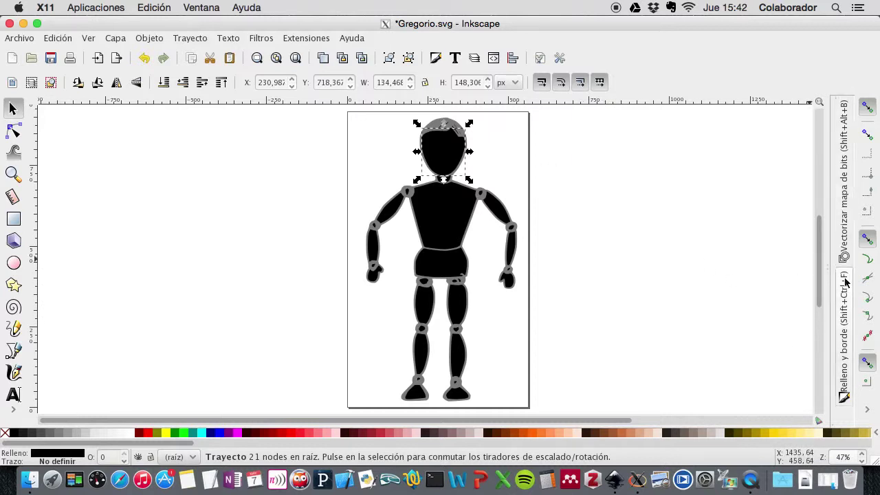
left_click(845, 311)
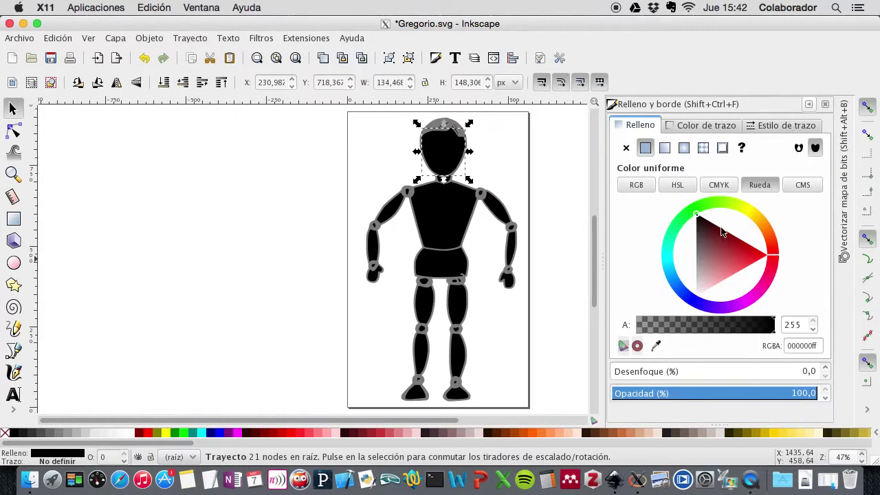
left_click_drag(718, 250, 749, 257)
left_click(739, 252)
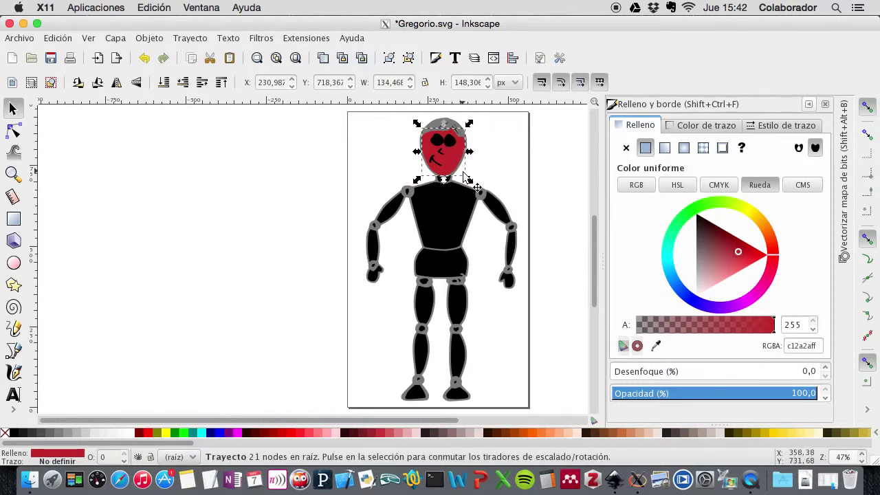
left_click(504, 174)
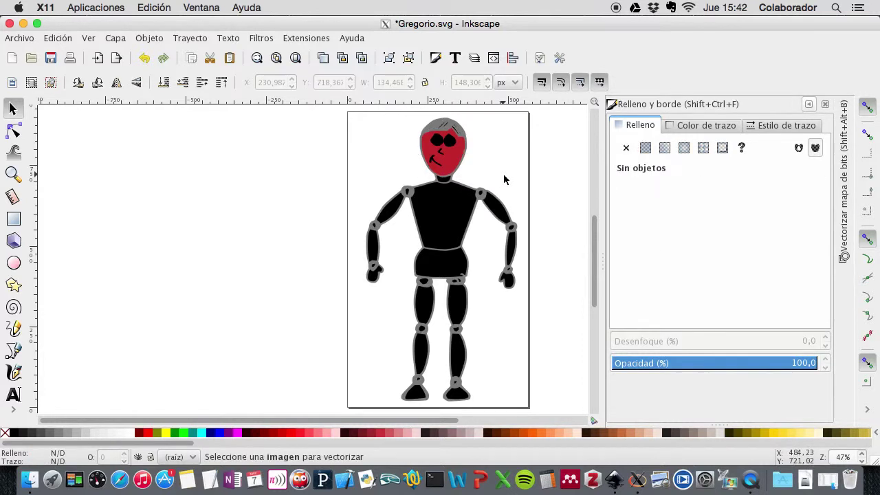
left_click(456, 199)
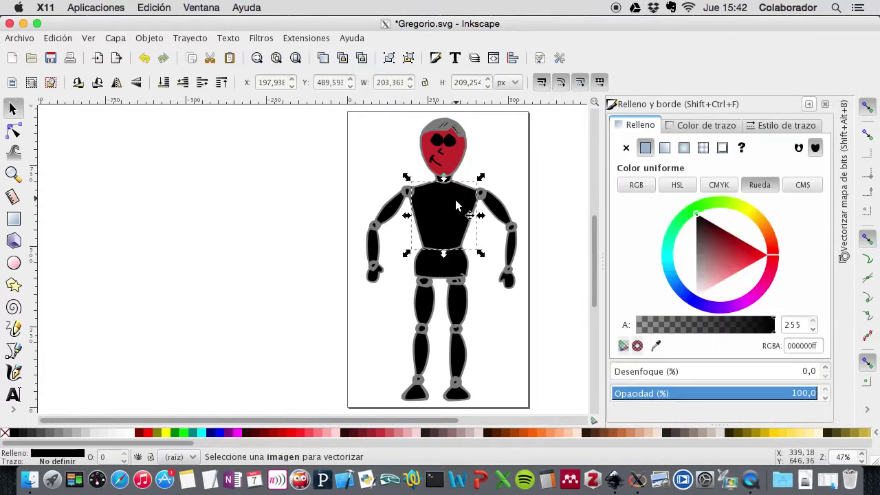
left_click(390, 219)
left_click(460, 364)
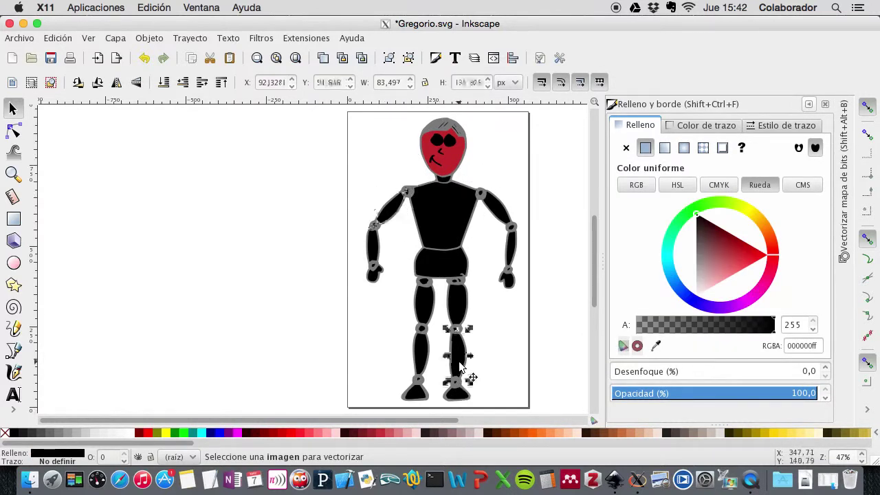
Fill the inner shape of the eye on the viewer's right with dark green 567e31ff
left_click(451, 140)
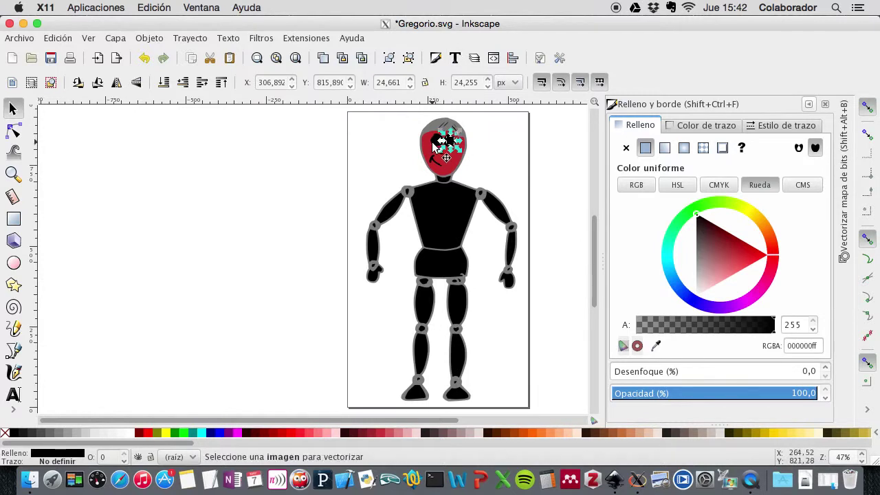
left_click(720, 210)
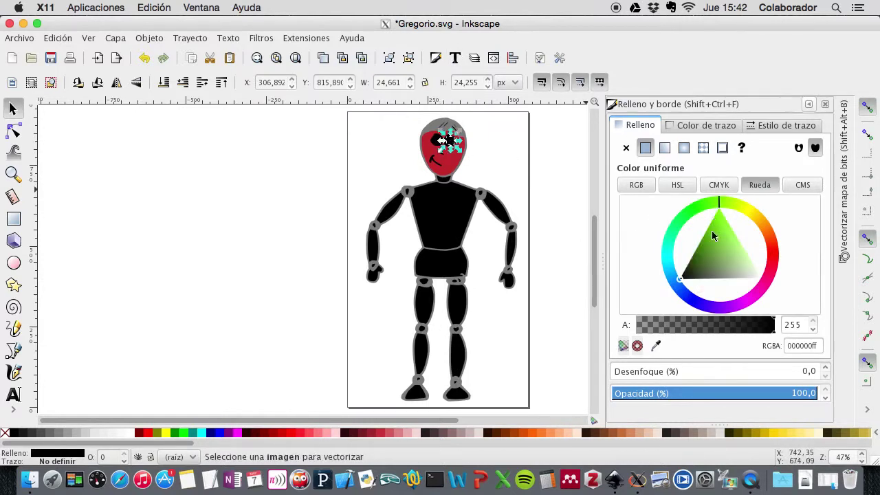
left_click(720, 257)
left_click(708, 257)
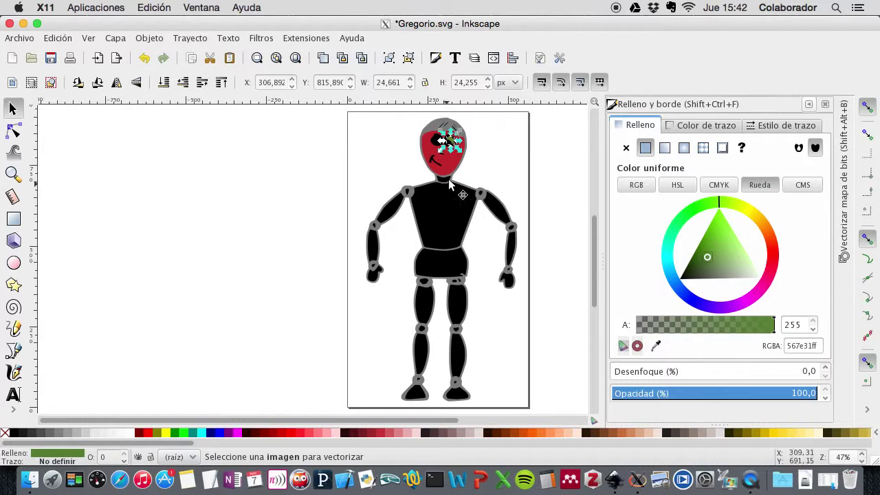
Fill the inner shape of the eye on the viewer's left with a similar dark green
left_click(434, 139)
left_click(710, 239)
left_click(727, 262)
left_click(709, 247)
left_click_drag(722, 208, 708, 202)
left_click(550, 181)
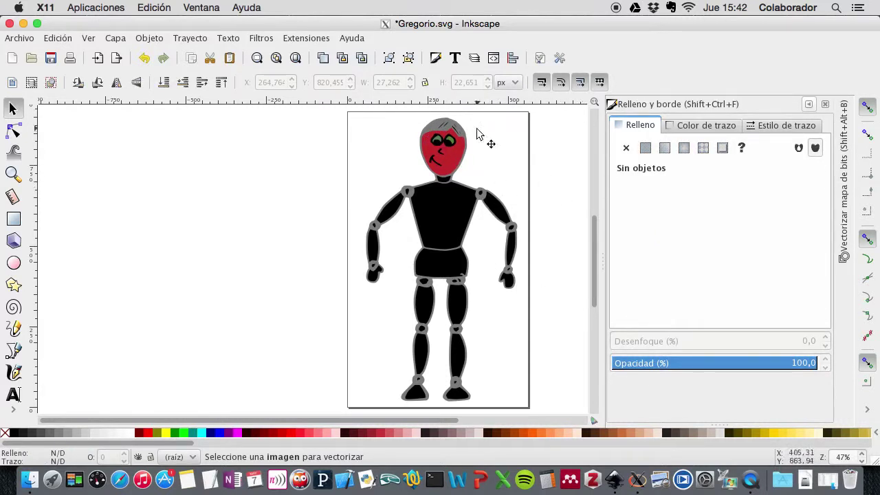
Change the face's fill to the light skin tone f8d088ff
left_click(452, 159)
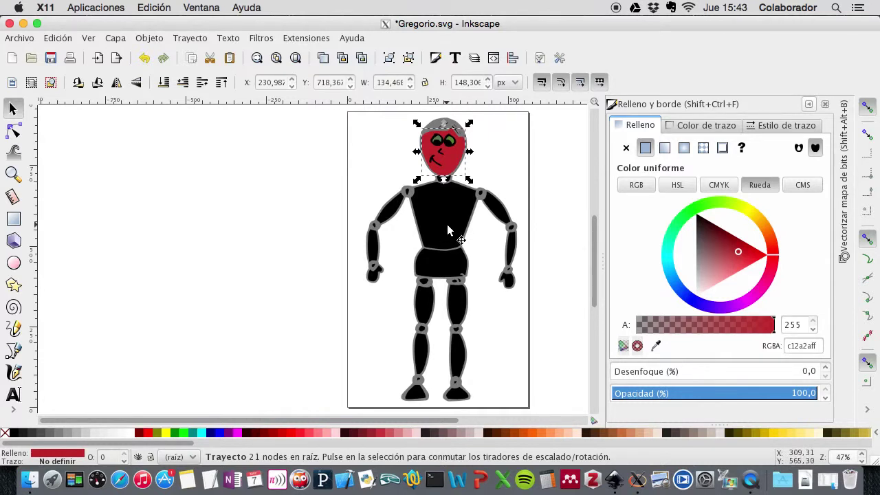
left_click(560, 163)
left_click(465, 154)
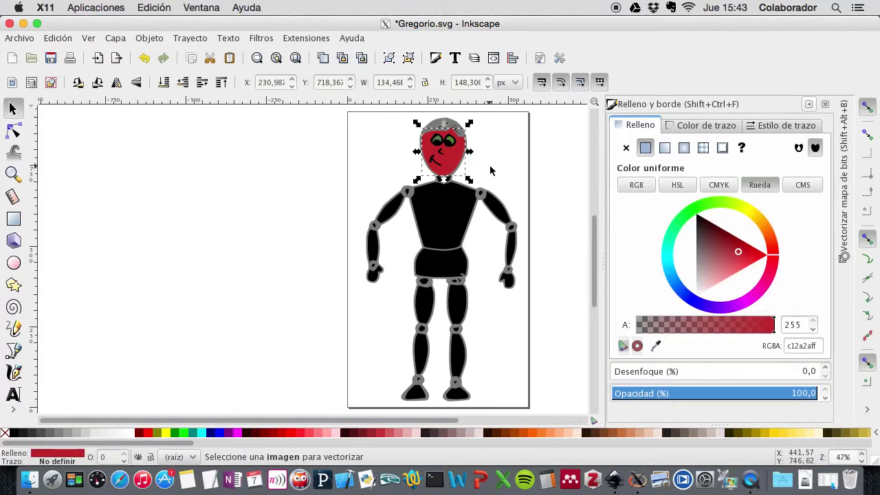
mouse_move(762, 233)
left_mouse_down()
mouse_move(768, 225)
mouse_move(749, 210)
mouse_move(760, 222)
mouse_move(735, 248)
mouse_move(746, 255)
mouse_move(741, 271)
left_mouse_up()
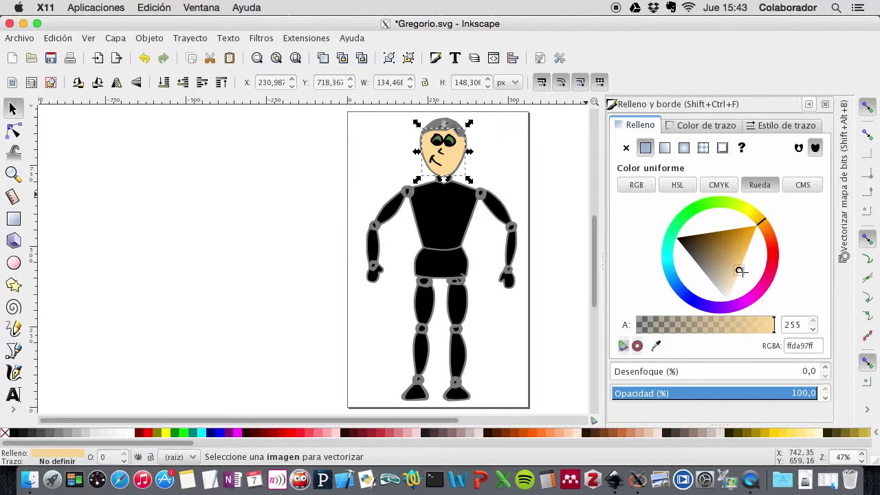
left_click_drag(740, 271, 738, 268)
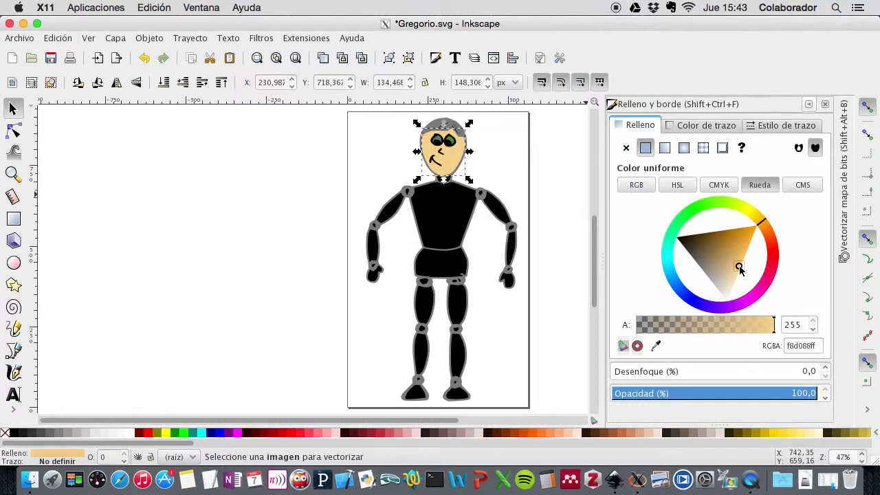
left_click(571, 179)
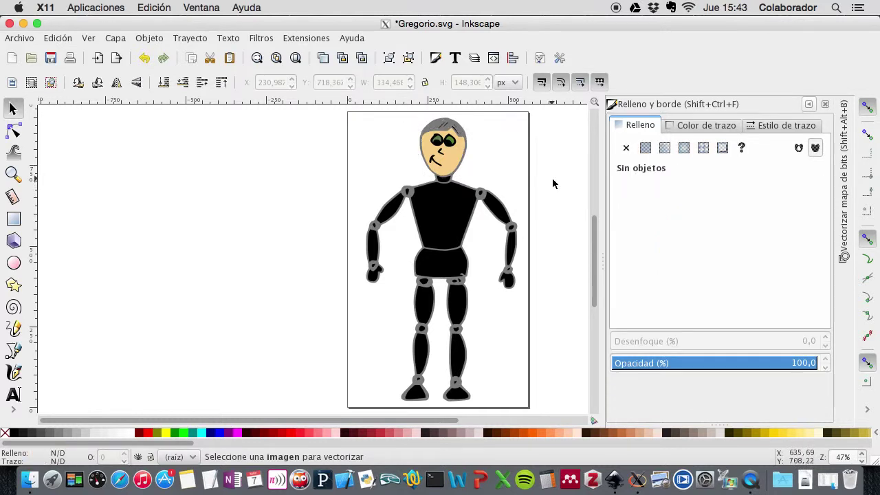
Change the fill of both inner eye shapes to white
left_click(436, 137)
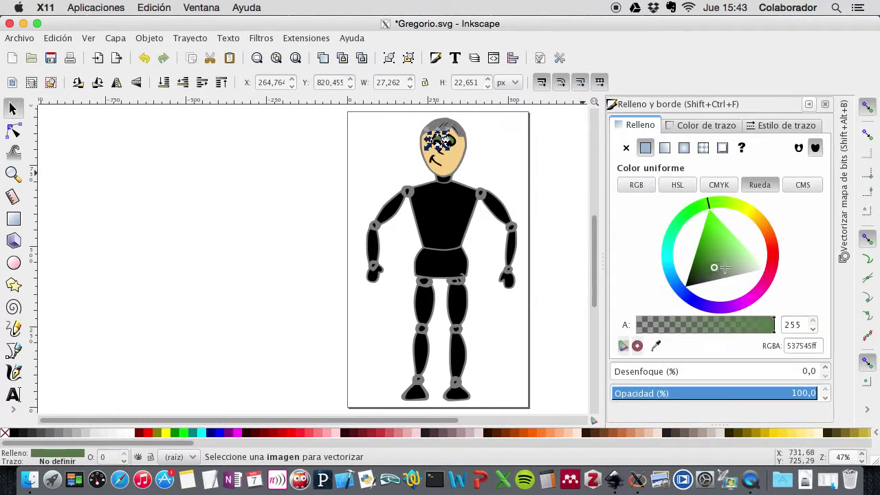
left_click_drag(714, 272, 783, 272)
left_click(477, 153)
left_click(451, 141)
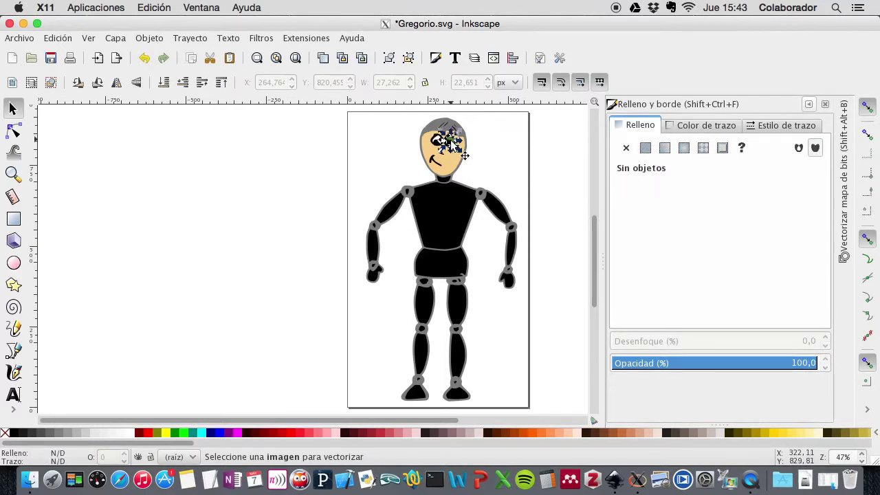
left_click_drag(710, 260, 769, 284)
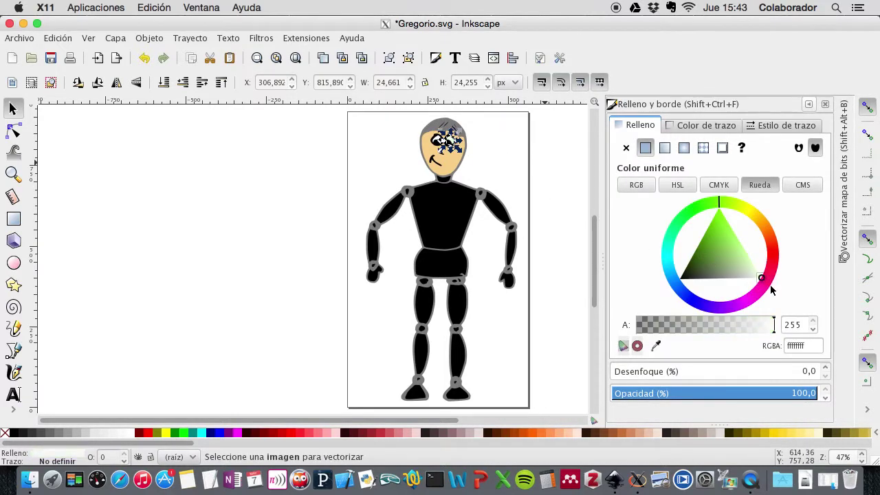
left_click(440, 177)
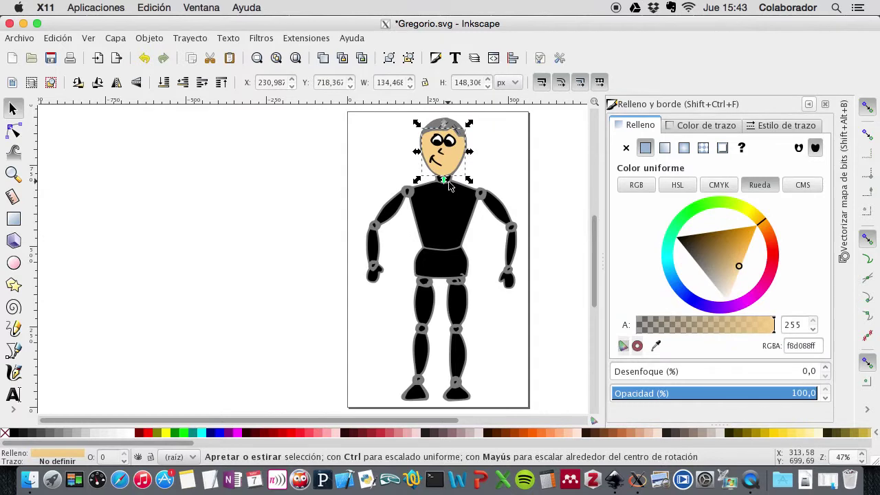
left_click(566, 199)
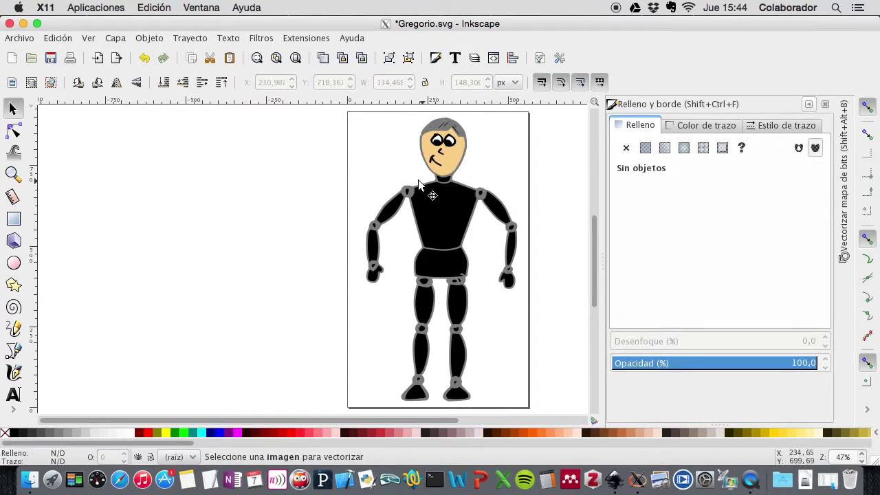
left_click(443, 181)
left_click(450, 183)
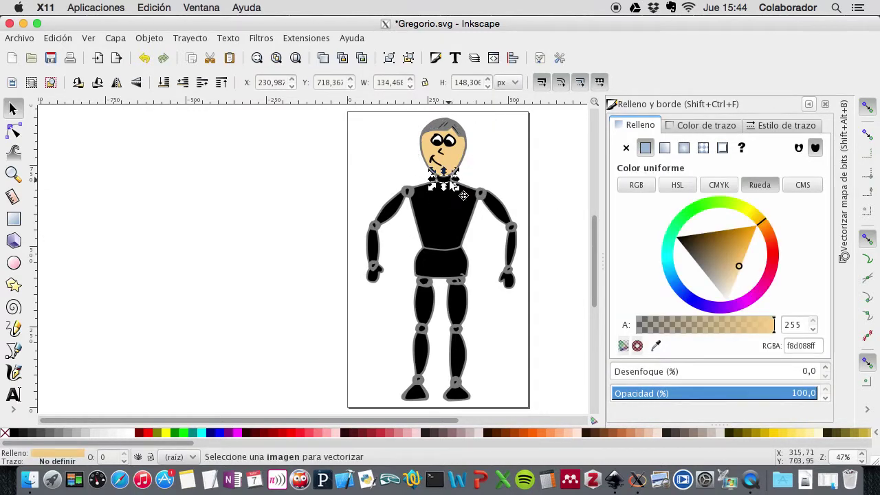
left_click(451, 178)
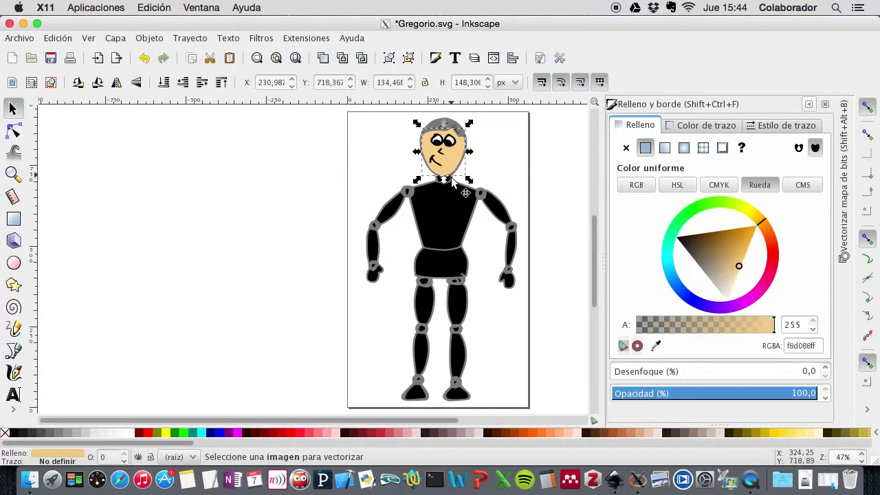
left_click(570, 181)
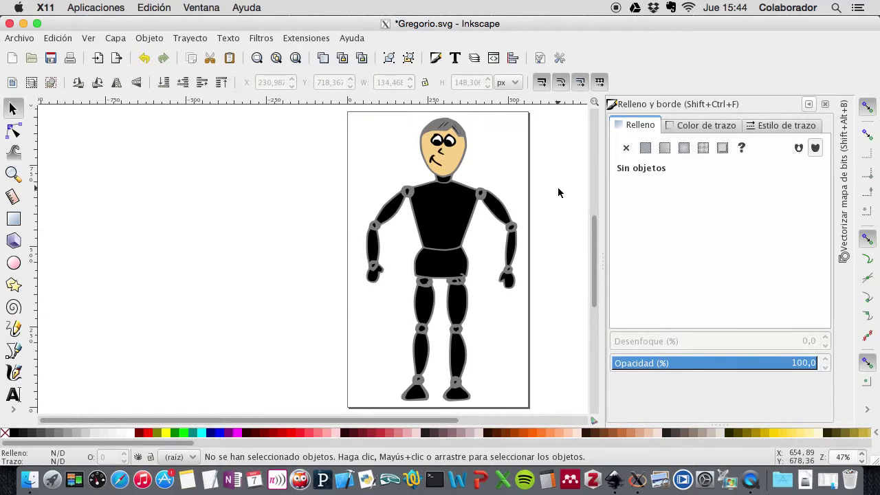
Fill the neck shape with the skin tone f8d088ff, sampled from the face with the colour picker
key("plus")
key("plus")
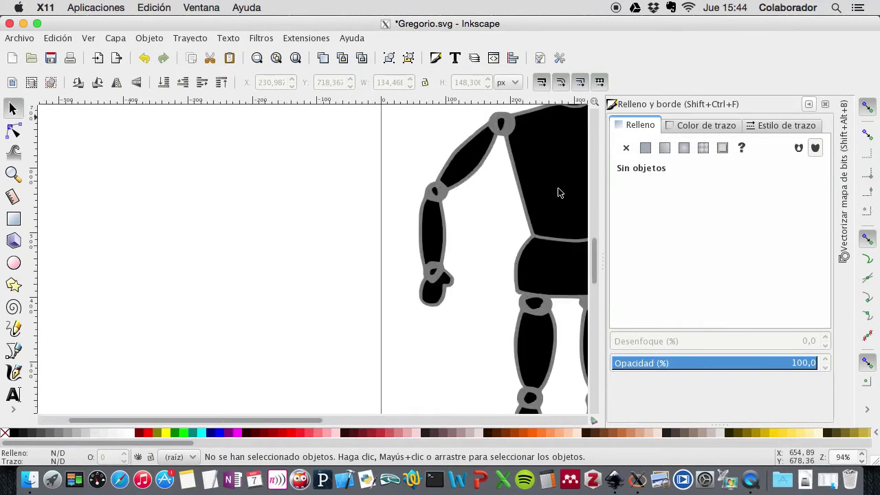
key("plus")
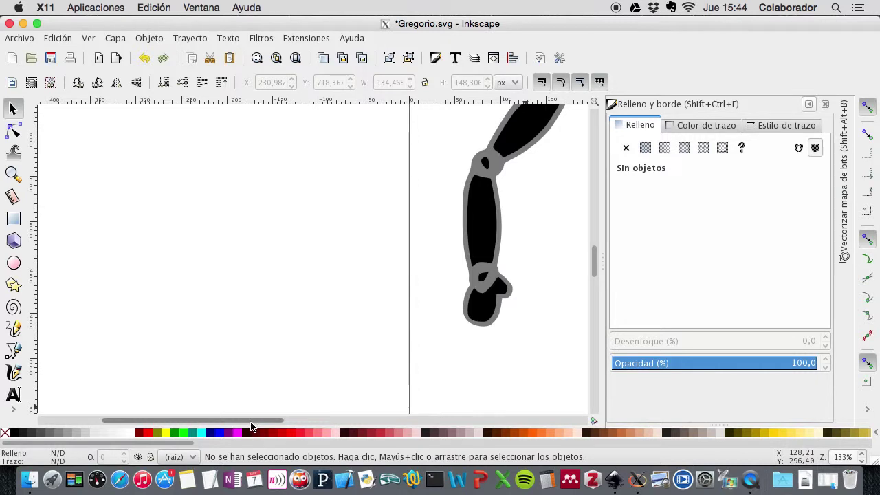
left_click_drag(249, 427, 381, 432)
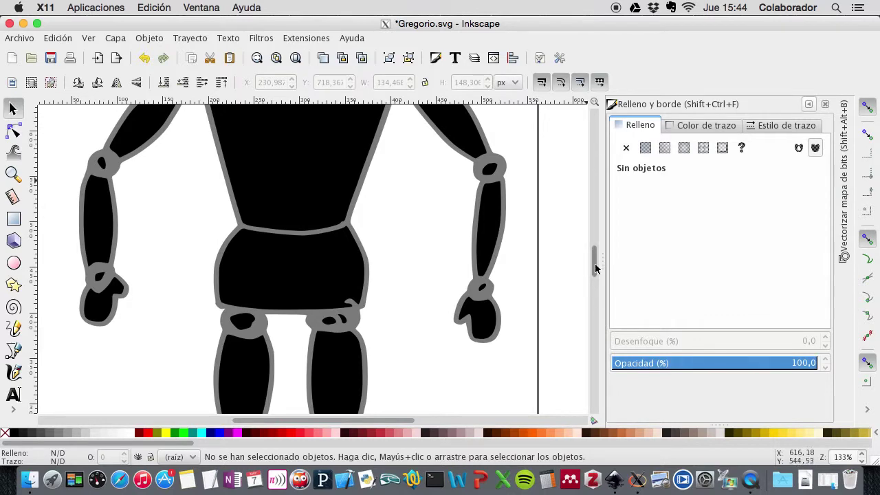
scroll(596, 254, "up", 3)
left_click_drag(598, 257, 599, 236)
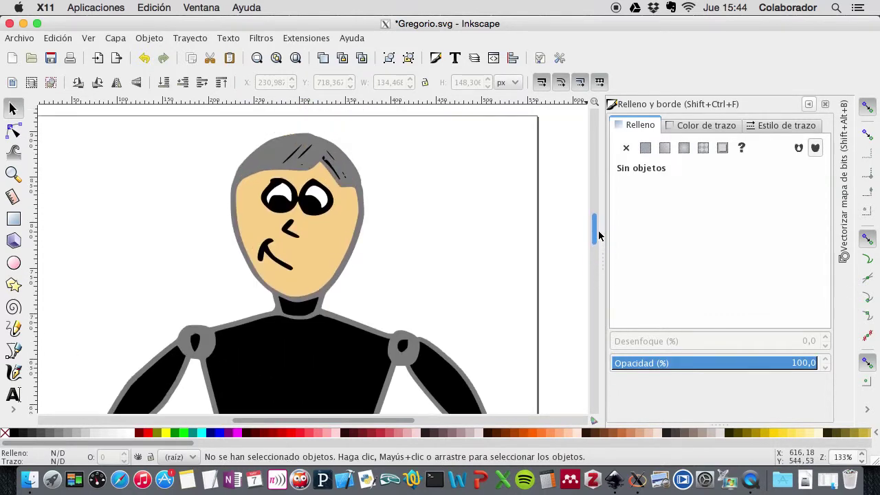
left_click(305, 309)
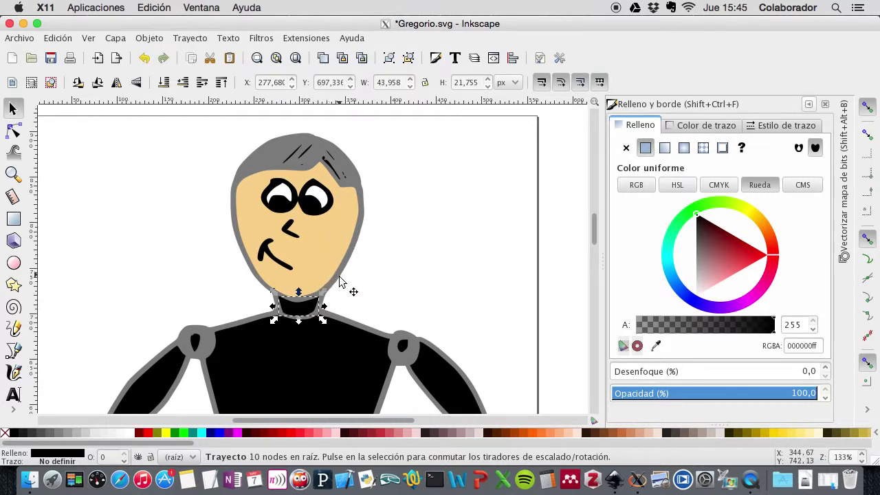
left_click(656, 347)
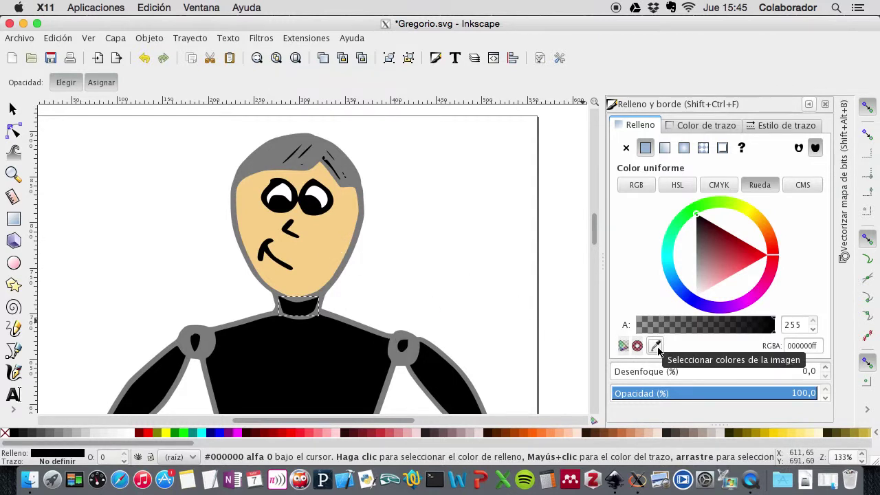
left_click(319, 262)
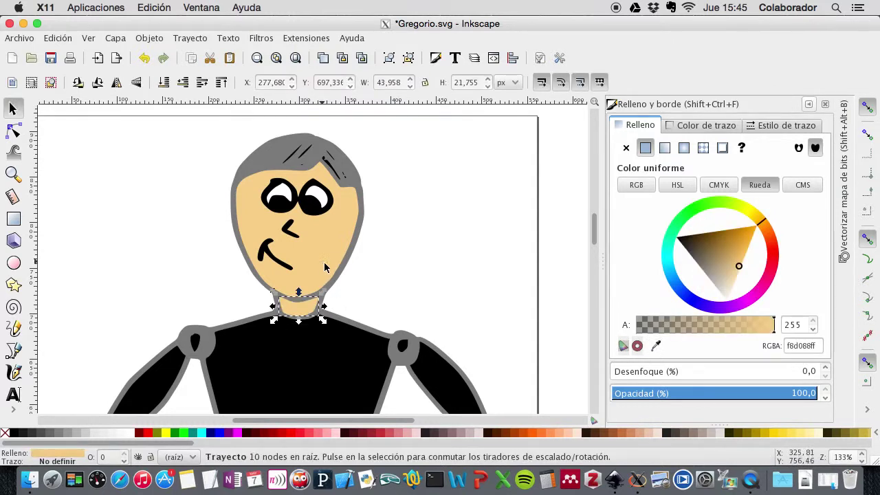
scroll(216, 222, "down", 10)
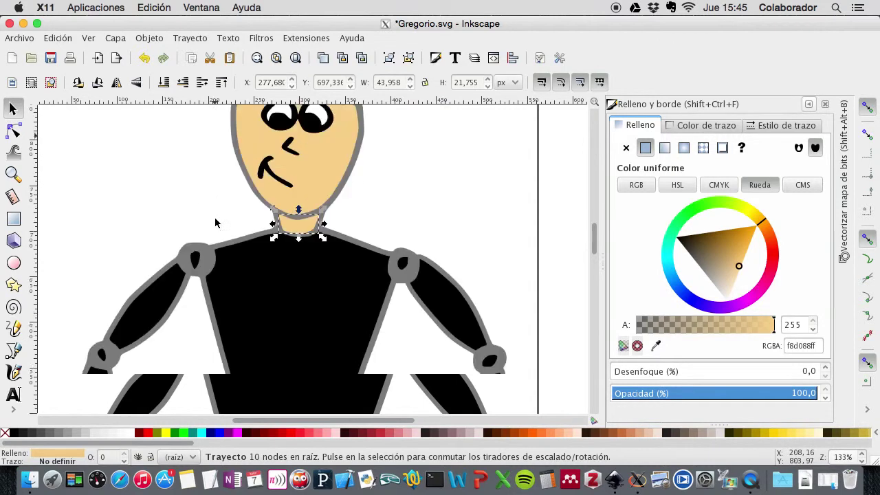
scroll(216, 222, "up", 15)
scroll(214, 224, "down", 8)
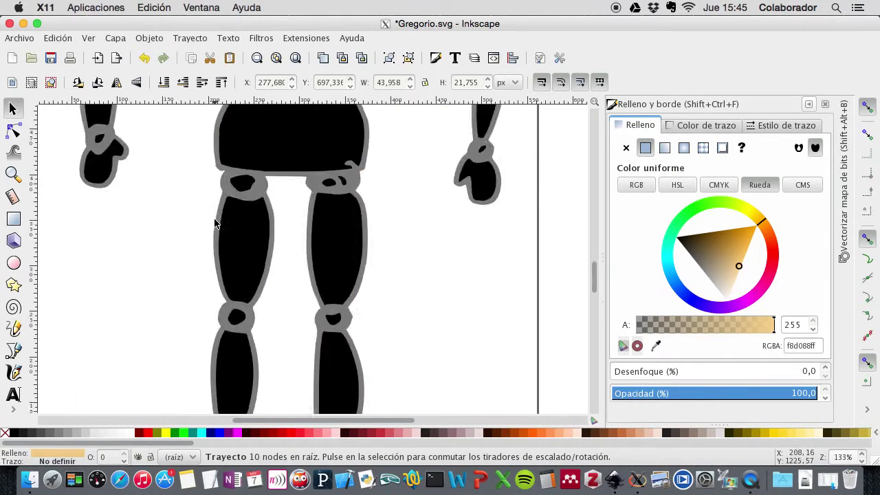
scroll(215, 224, "up", 3)
scroll(215, 223, "up", 1)
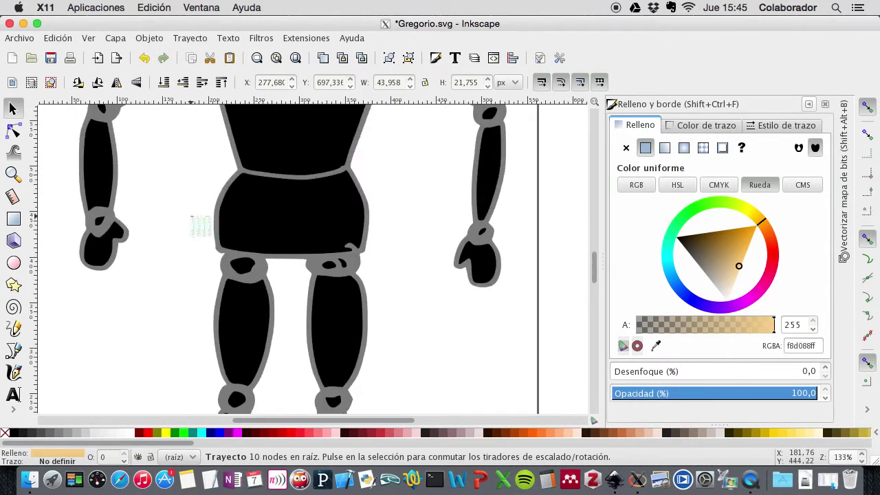
scroll(228, 238, "up", 6)
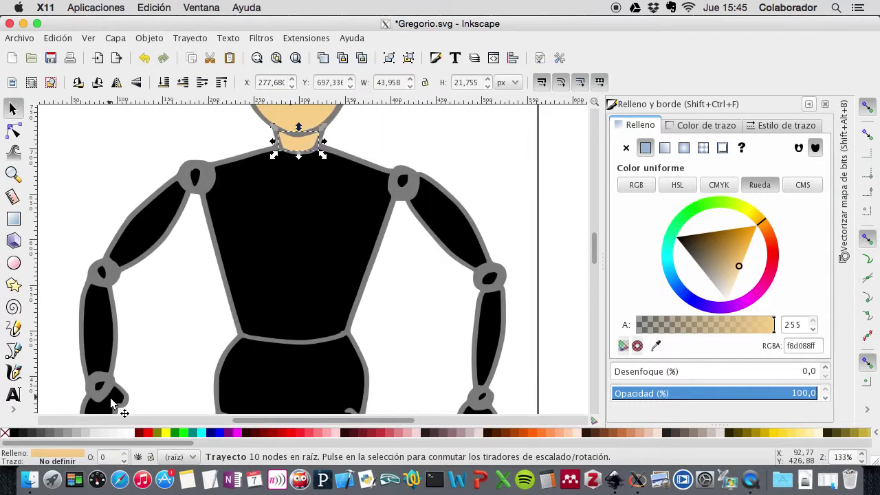
Fill both hands with the skin tone f8d088ff, sampled from the already coloured skin with the colour picker
left_click(111, 404)
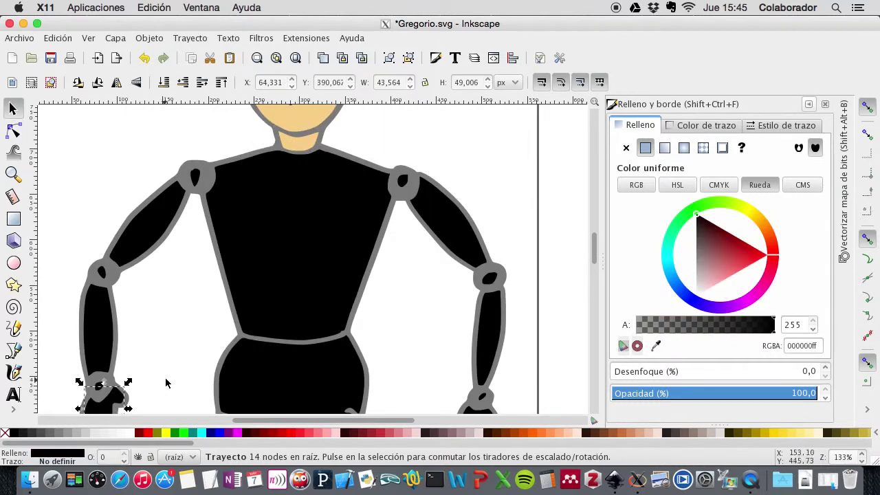
left_click(655, 346)
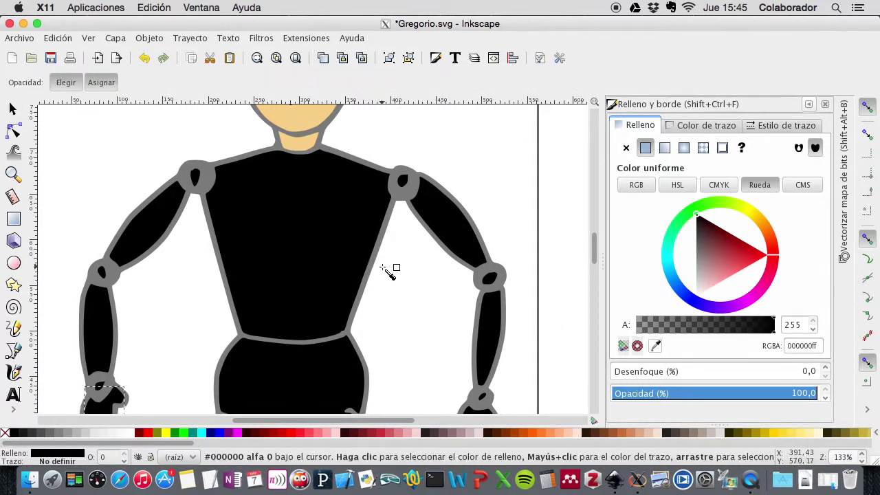
left_click(304, 118)
scroll(227, 313, "down", 3)
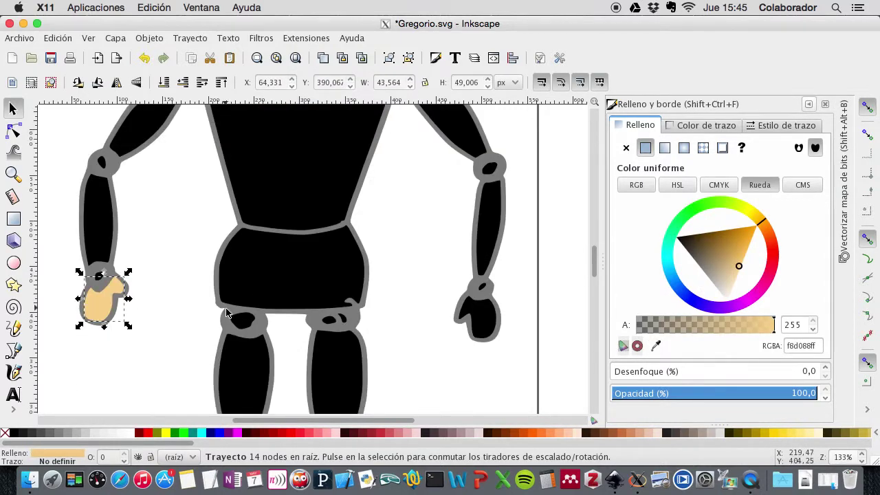
left_click(487, 329)
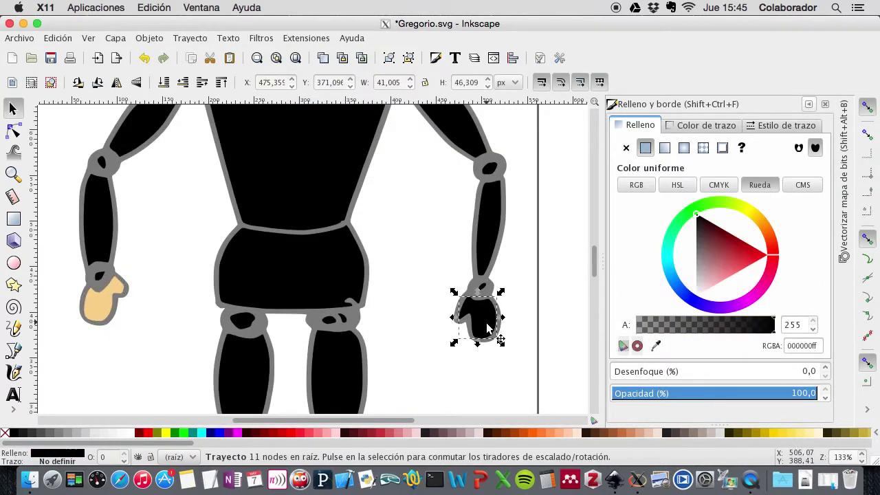
left_click(656, 347)
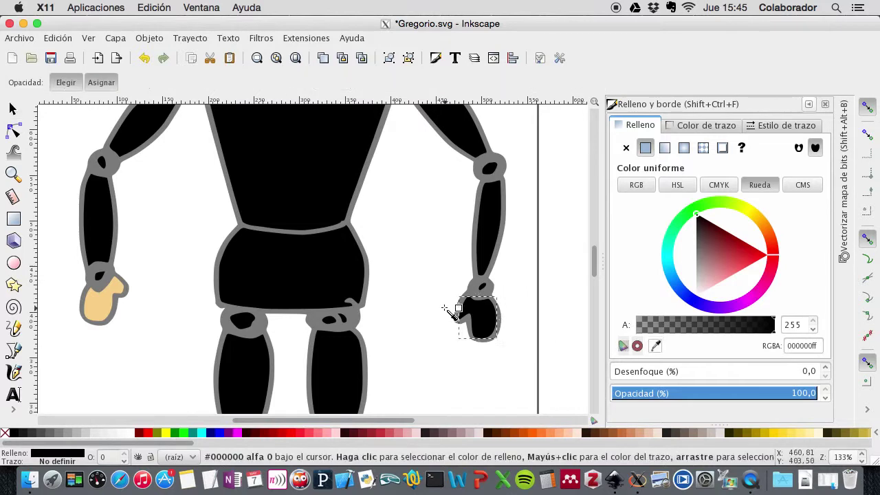
left_click(100, 313)
scroll(525, 321, "down", 3)
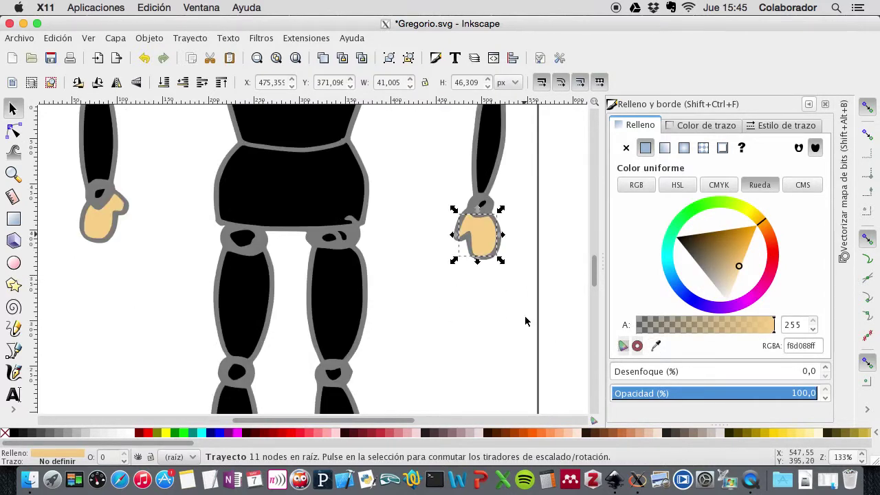
Fill the upper arm on the viewer's left with the blue 1aa4edff, then deselect it
scroll(524, 319, "up", 14)
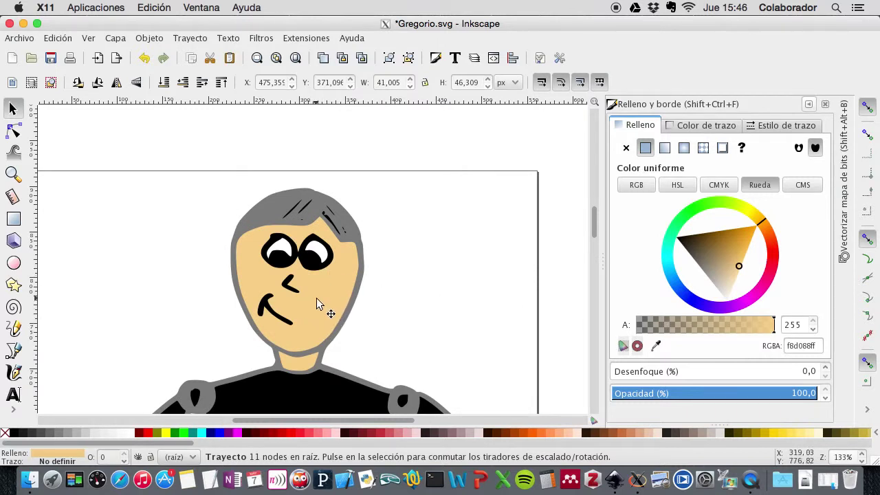
scroll(308, 297, "down", 8)
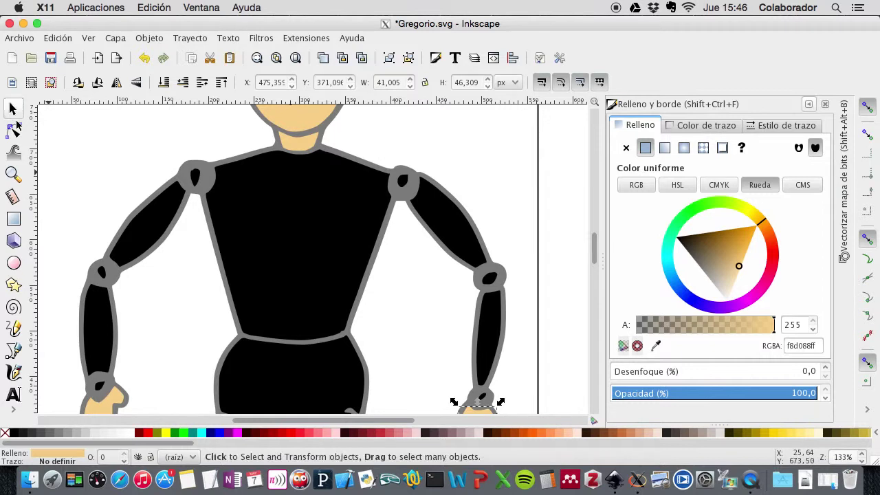
left_click(156, 222)
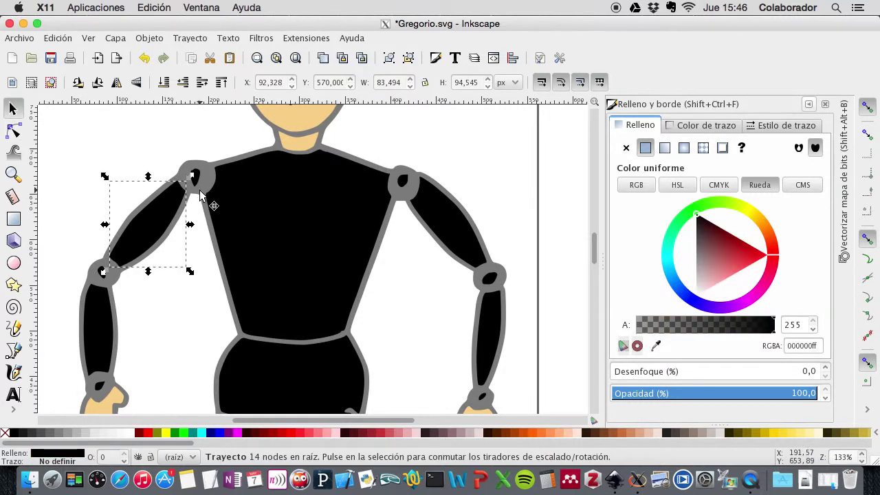
left_click(673, 278)
left_click(708, 265)
left_click_drag(701, 262, 687, 266)
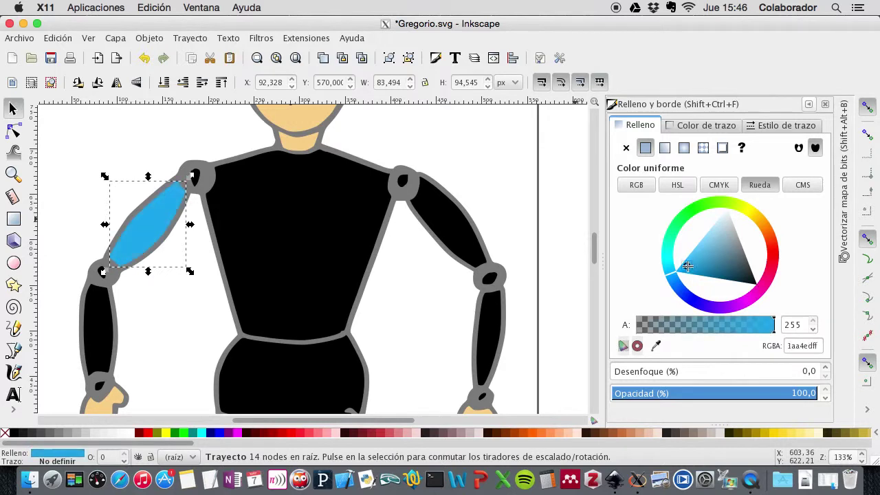
left_click(76, 151)
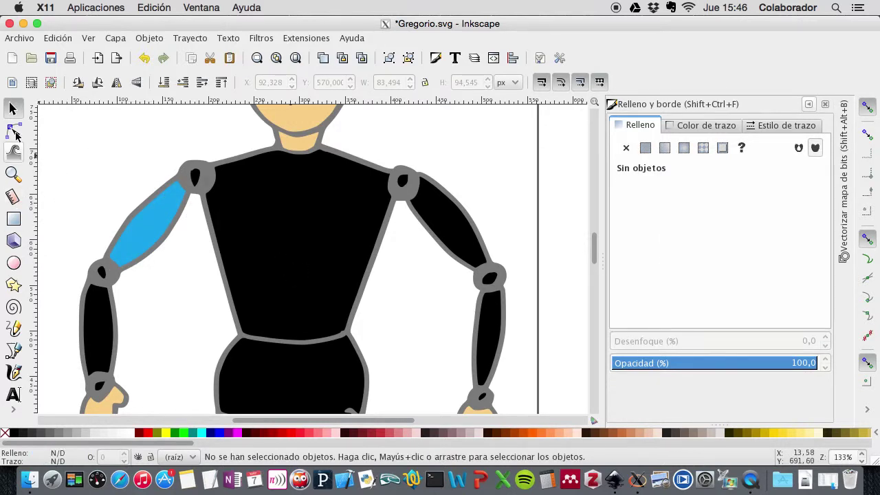
Fill both forearms and the upper arm on the viewer's right with the blue 1aa4edff, sampled from the already coloured arm parts
left_click(104, 357)
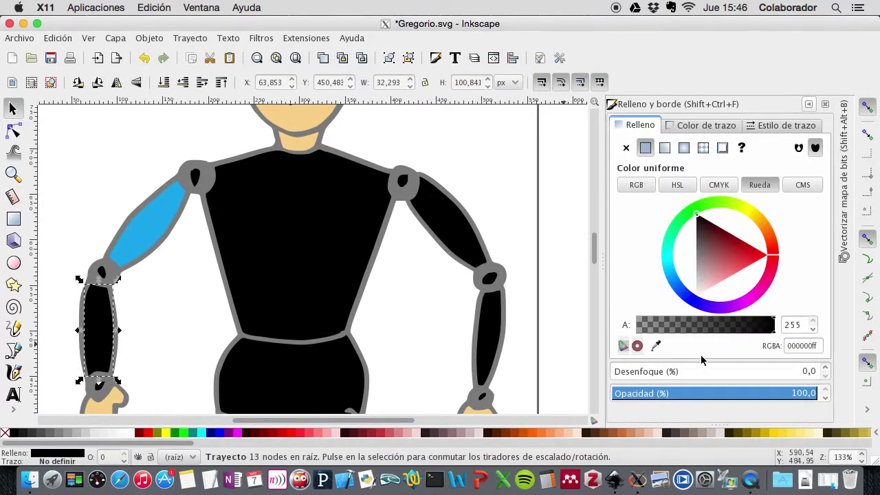
key("d")
left_click(130, 249)
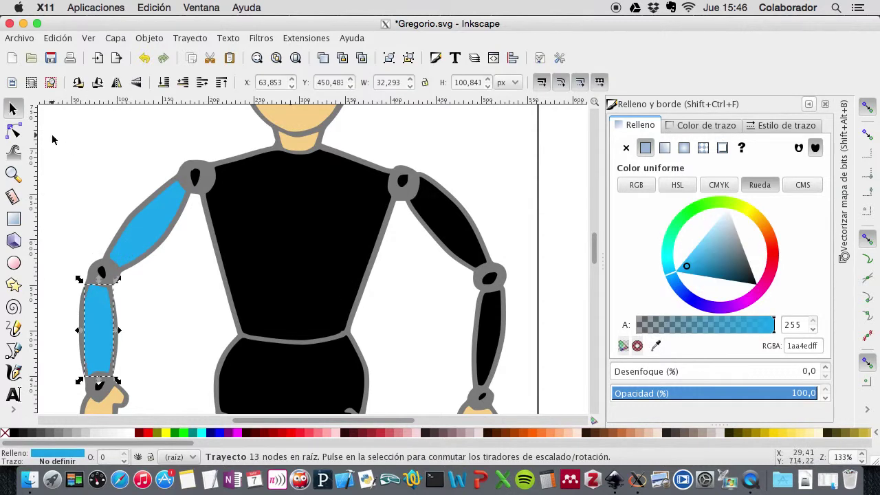
left_click(453, 240)
key("d")
left_click(141, 224)
left_click(489, 334)
key("d")
left_click(472, 232)
Fill the thigh on the viewer's right with the blue 1aa4edff, sampled from the forearm with the colour picker
scroll(448, 255, "down", 5)
scroll(447, 255, "up", 3)
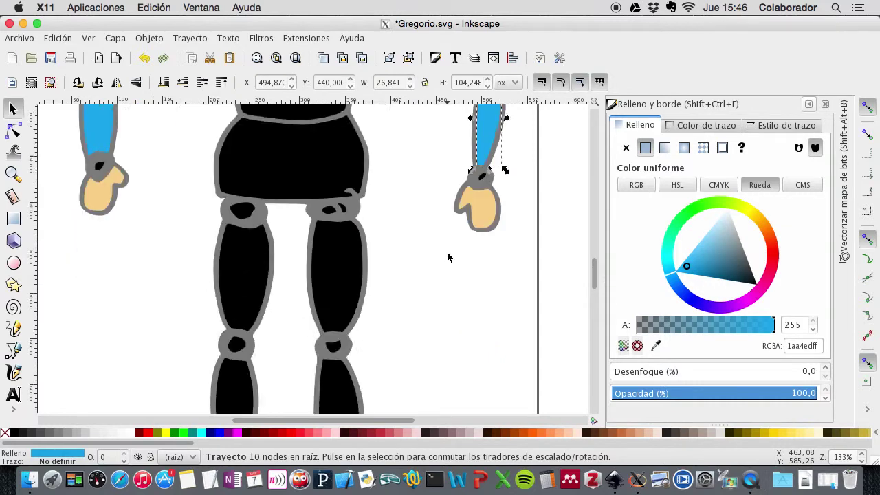
scroll(447, 257, "down", 5)
scroll(448, 258, "up", 2)
left_click(361, 218)
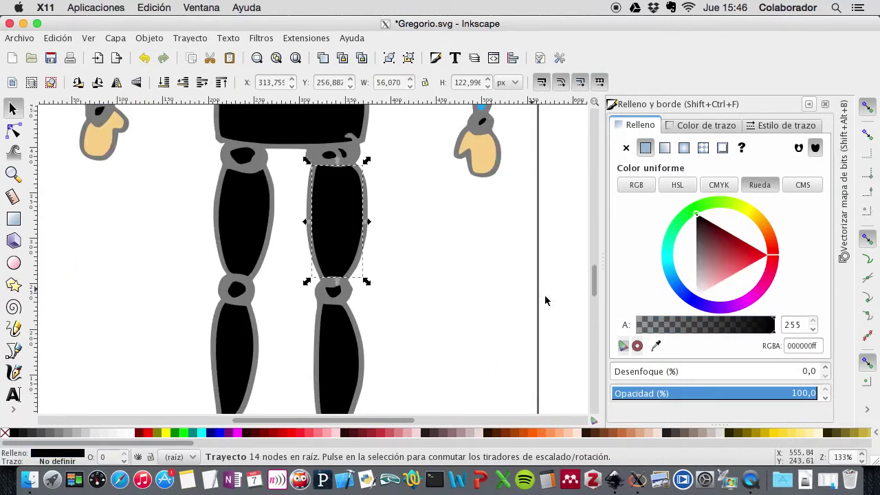
left_click(655, 346)
scroll(491, 337, "up", 5)
left_click(491, 337)
scroll(461, 336, "down", 5)
scroll(459, 330, "up", 1)
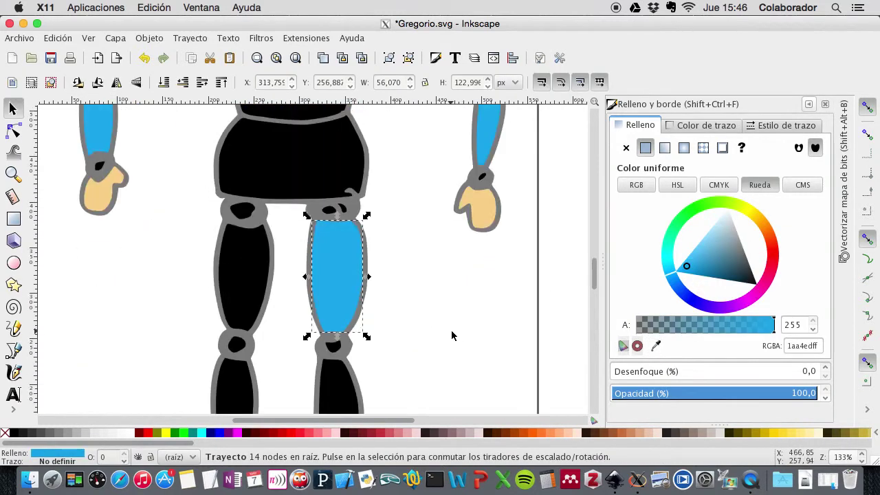
Fill the thigh on the viewer's left with the same blue, sampled from the other thigh
left_click(236, 275)
key("d")
left_click(309, 280)
key("d")
Fill both lower legs with the blue 1aa4edff, sampled from the coloured leg parts
scroll(330, 273, "down", 5)
left_click(334, 220)
key("d")
left_click(214, 224)
scroll(411, 255, "up", 5)
scroll(423, 268, "down", 6)
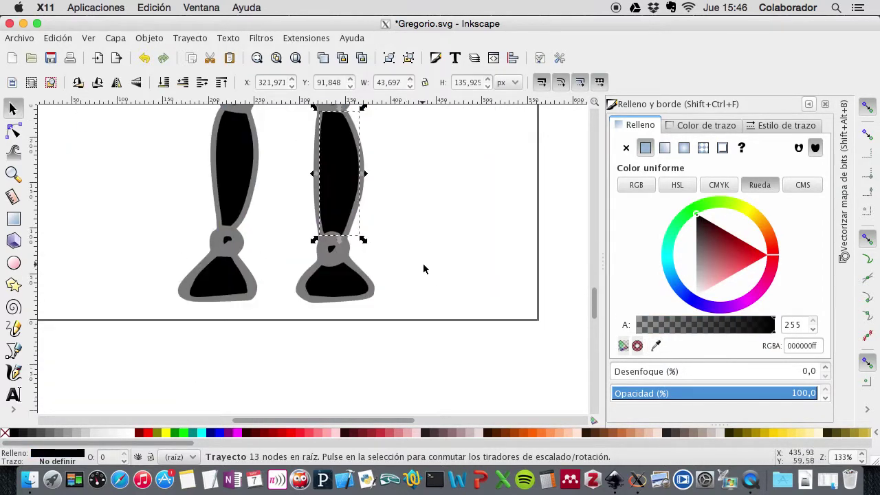
key("d")
scroll(490, 319, "up", 2)
left_click(344, 128)
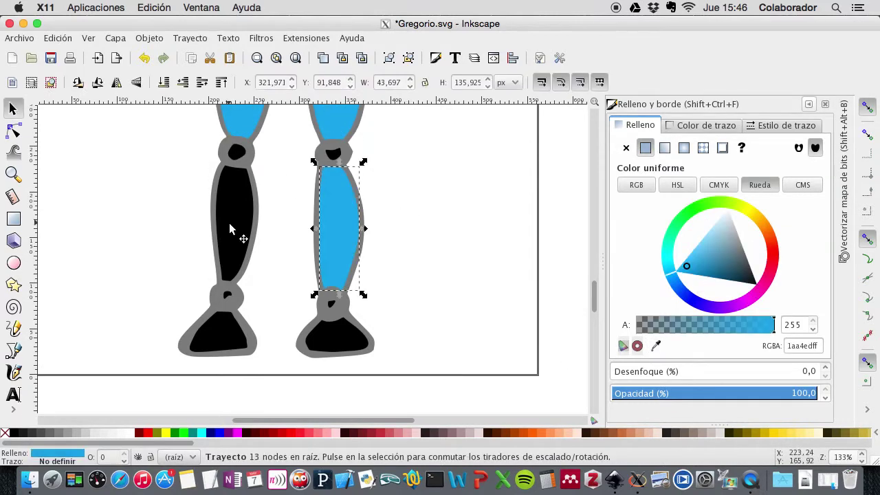
left_click(231, 228)
left_click(655, 346)
left_click(362, 252)
Fill the torso with the blue 1aa4edff, sampled from the forearm with the colour picker
scroll(433, 266, "up", 6)
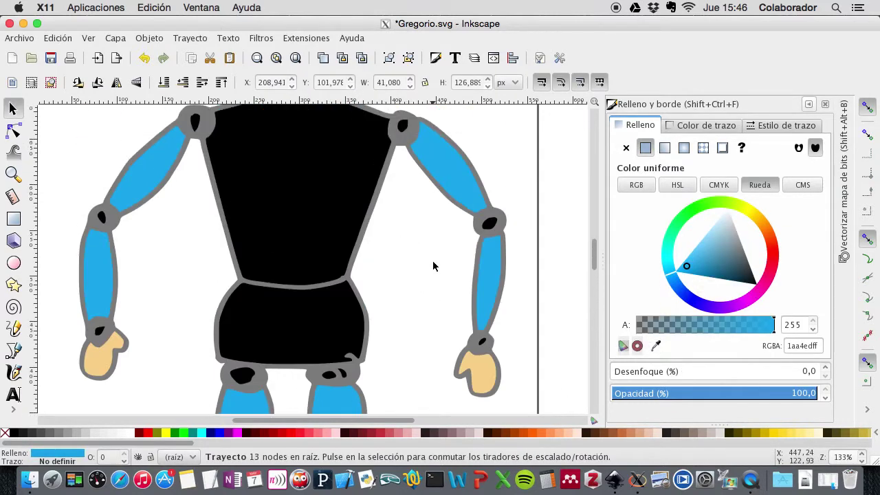
left_click(316, 231)
left_click(655, 346)
left_click(496, 272)
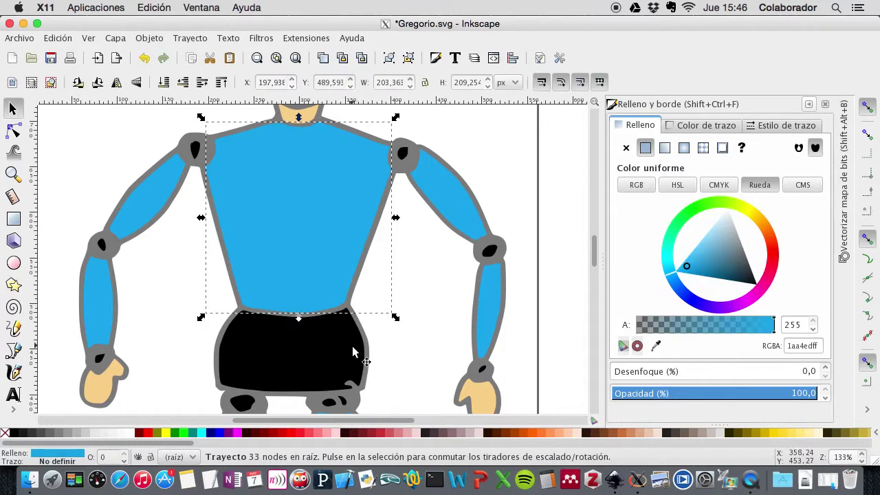
Look over the figure from the feet to the head for body parts that still need a colour
scroll(433, 336, "down", 3)
scroll(432, 336, "down", 8)
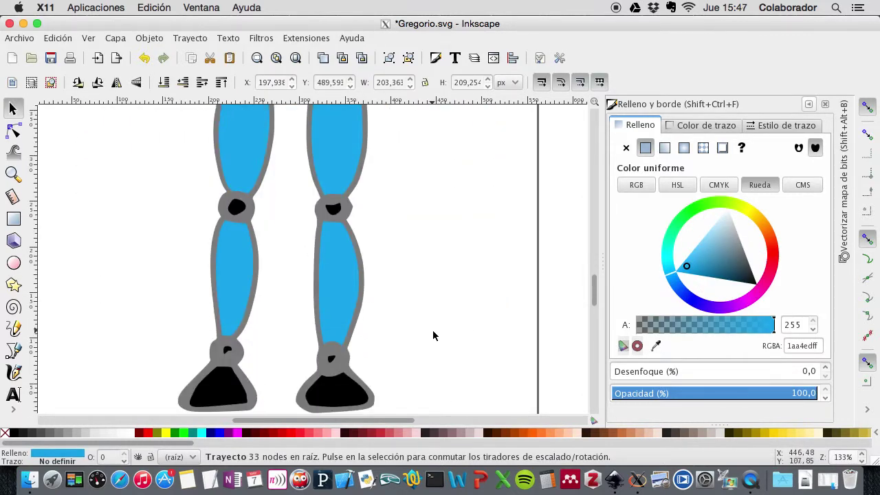
scroll(434, 336, "up", 15)
scroll(434, 336, "down", 3)
scroll(433, 336, "up", 3)
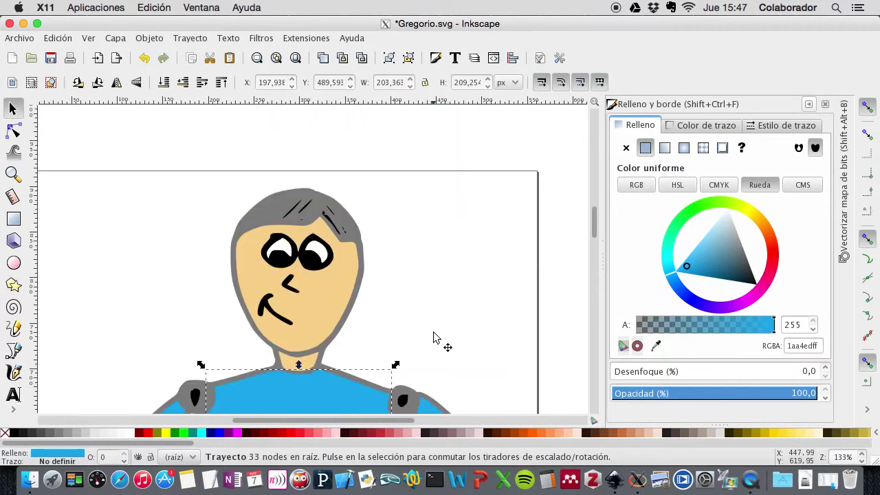
scroll(433, 336, "down", 8)
scroll(433, 336, "up", 10)
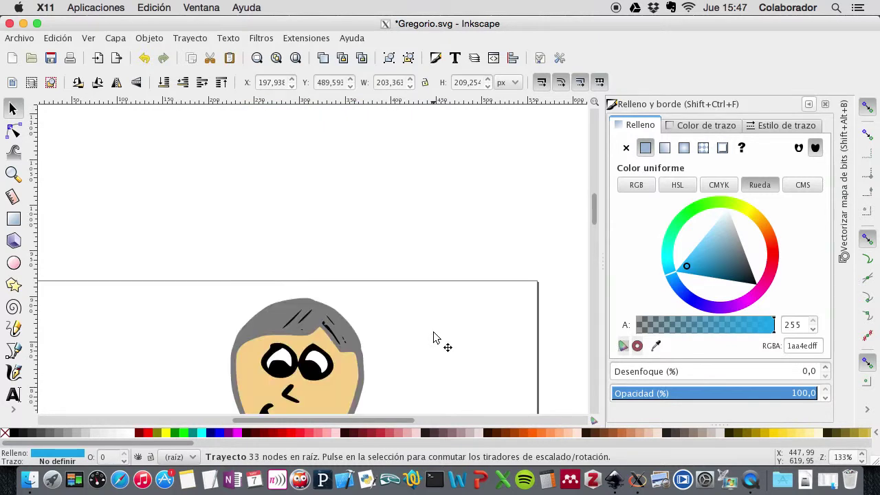
scroll(433, 336, "down", 10)
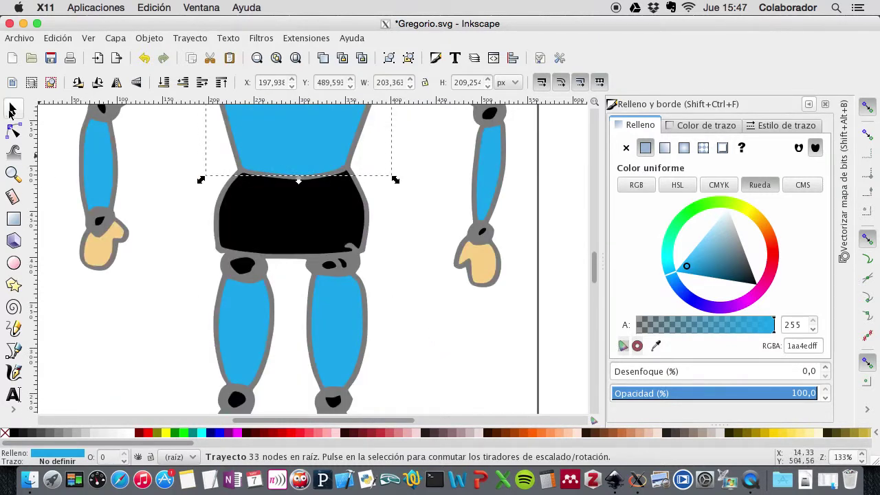
Fill the hip shape below the torso with a dark brown and deselect it
left_click(306, 227)
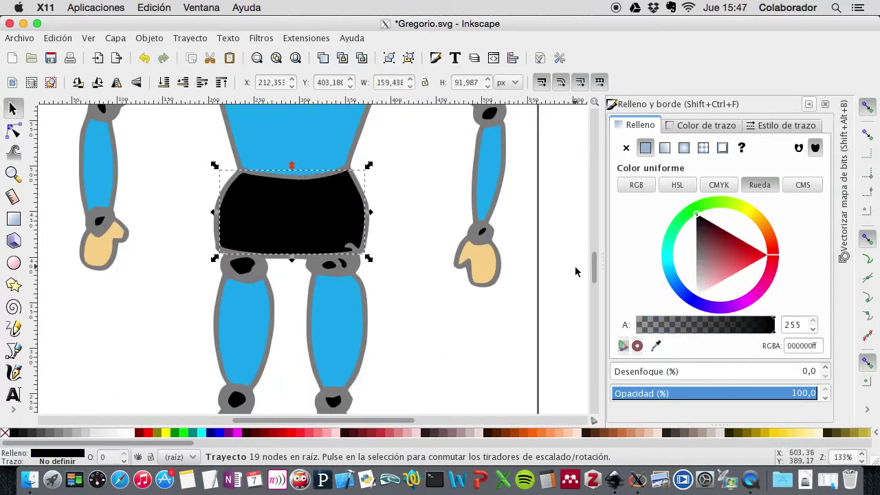
mouse_move(759, 251)
left_mouse_down()
mouse_move(733, 258)
mouse_move(762, 242)
mouse_move(706, 242)
mouse_move(712, 232)
left_mouse_up()
left_click(438, 321)
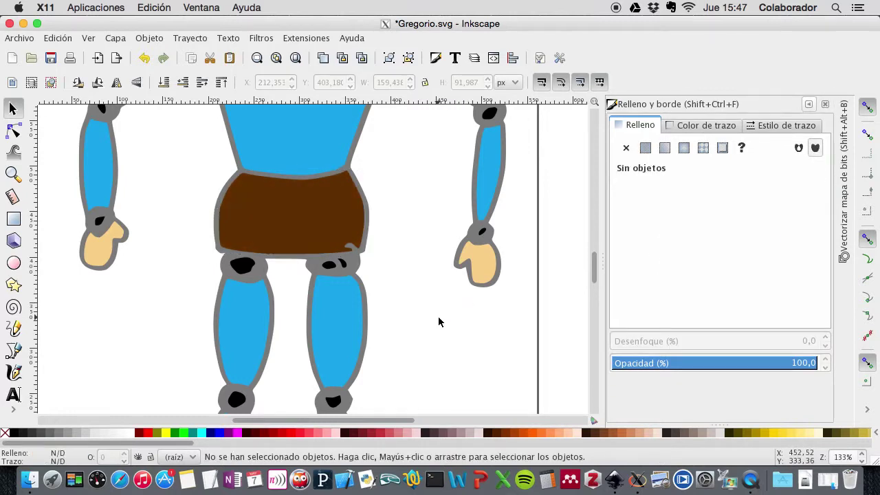
Review the fills on the head, torso, arms, hips and legs of the character
scroll(437, 318, "up", 10)
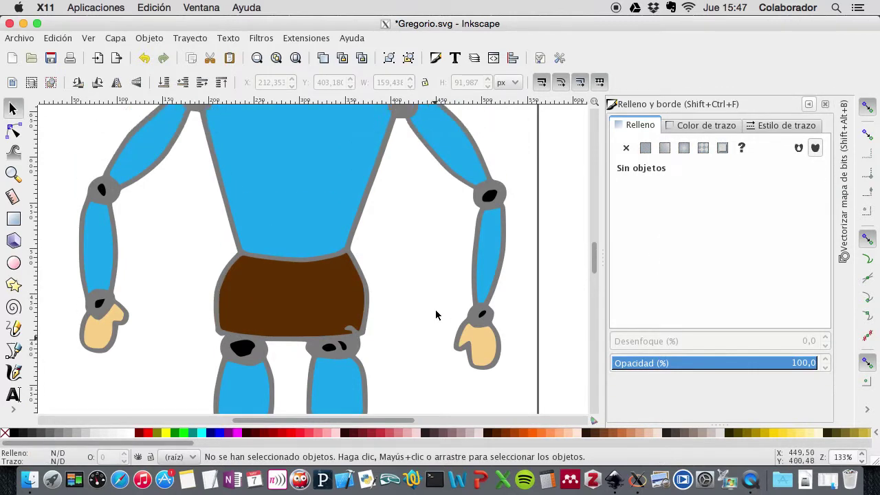
scroll(436, 313, "down", 6)
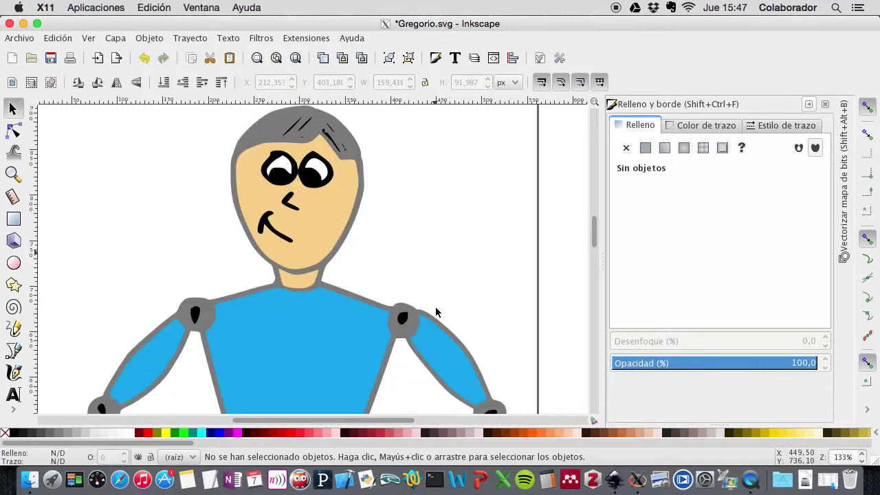
scroll(438, 313, "down", 7)
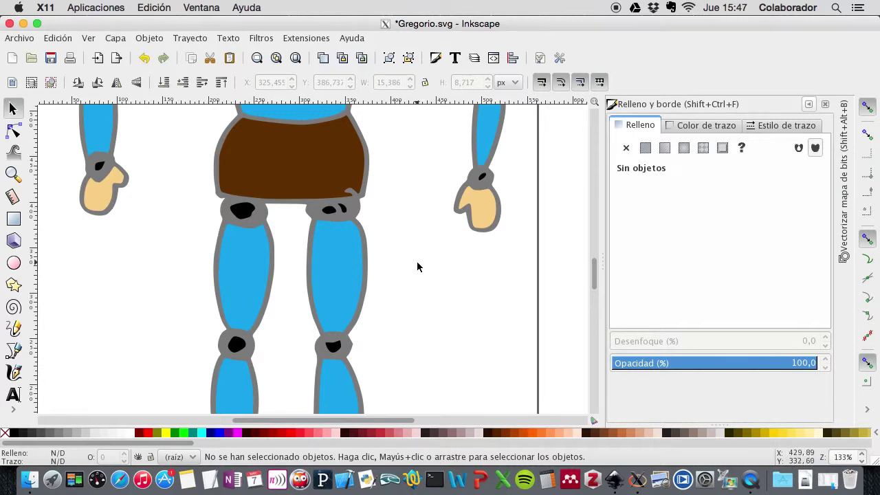
scroll(418, 267, "up", 6)
scroll(419, 266, "up", 5)
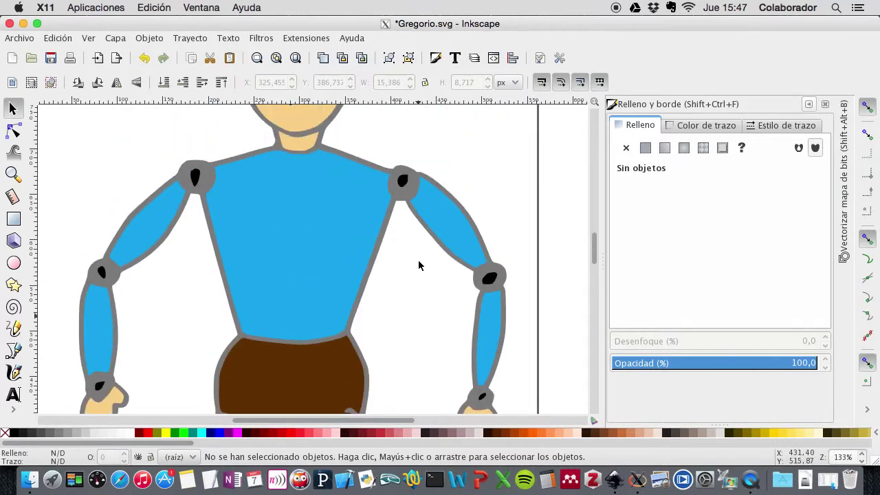
scroll(418, 267, "up", 9)
scroll(417, 267, "down", 3)
scroll(418, 267, "right", 2)
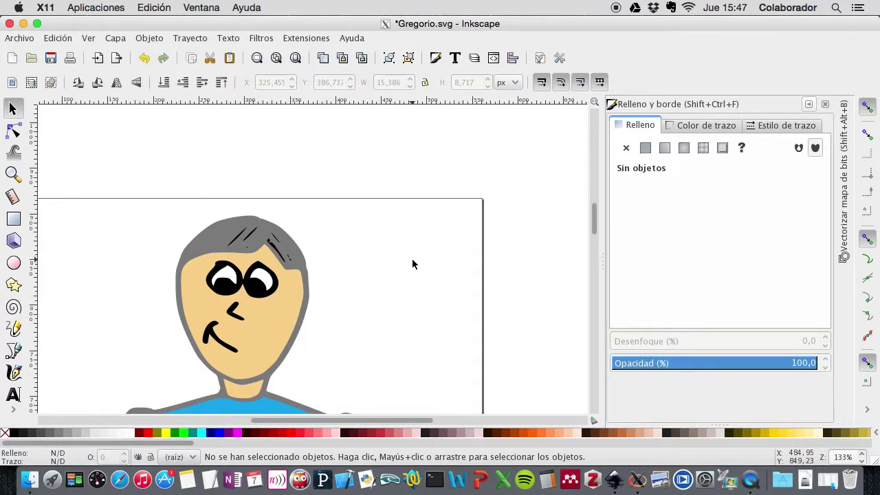
scroll(413, 264, "left", 3)
scroll(412, 264, "down", 15)
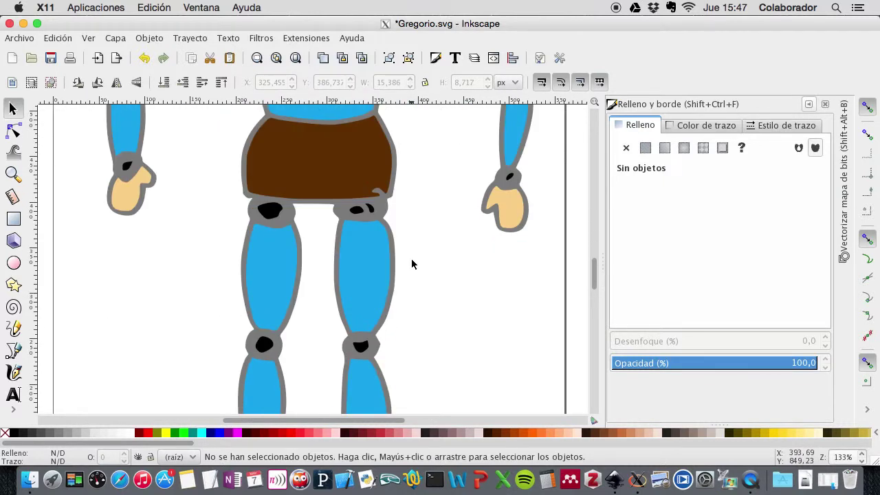
Delete the small crescent-shaped black fragment in the grey joint above the right-hand thigh, keeping the black oval beside it
left_click(364, 214)
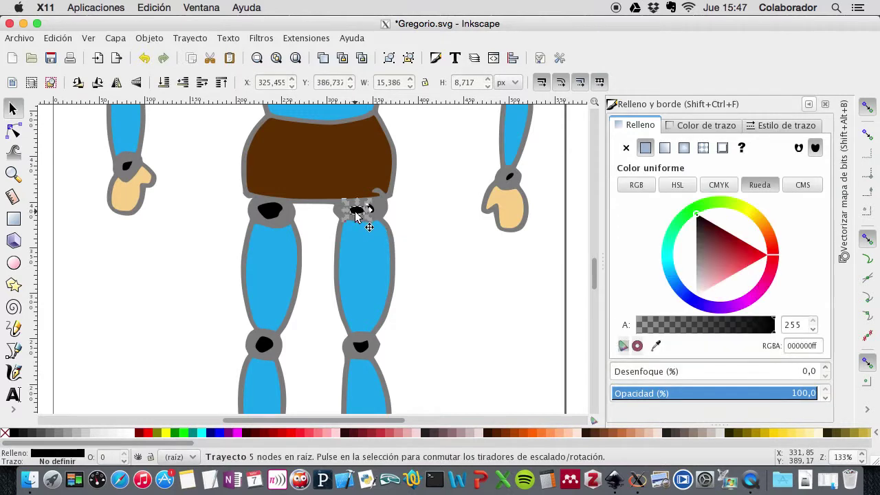
left_click(375, 212)
key("plus")
key("plus")
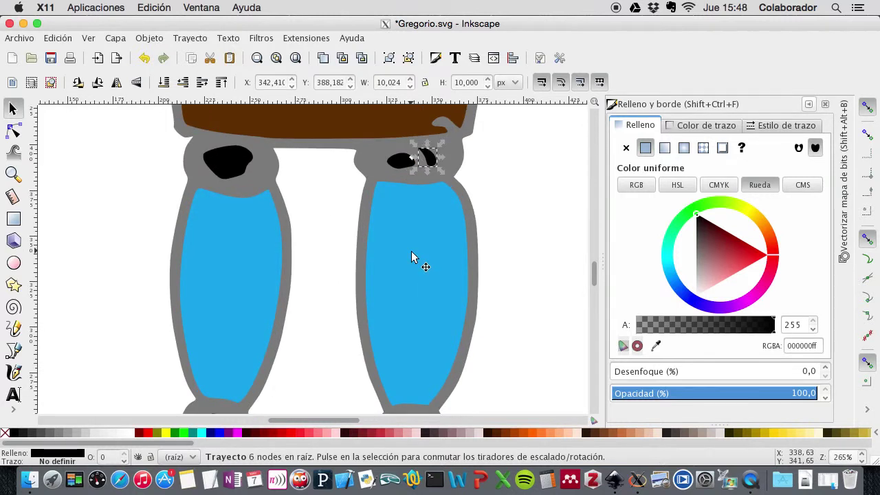
scroll(411, 251, "up", 2)
left_click(235, 220)
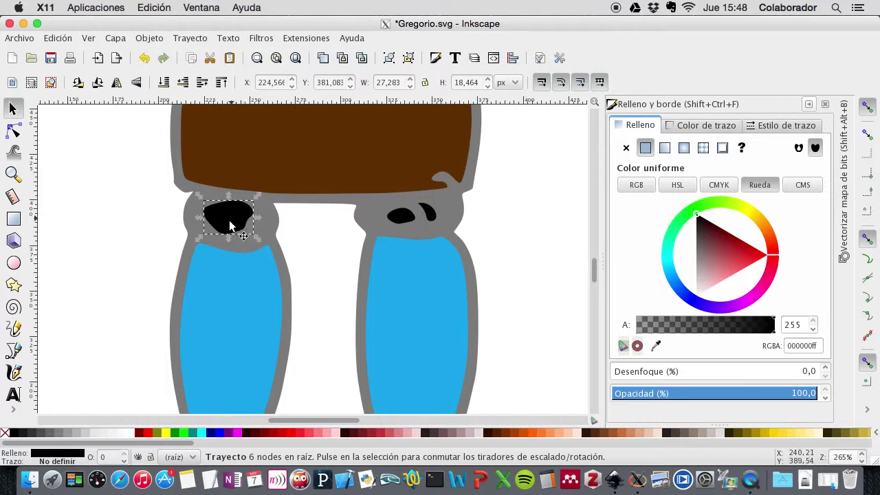
left_click(420, 217)
left_click(403, 218)
left_click(426, 215)
left_click(402, 220)
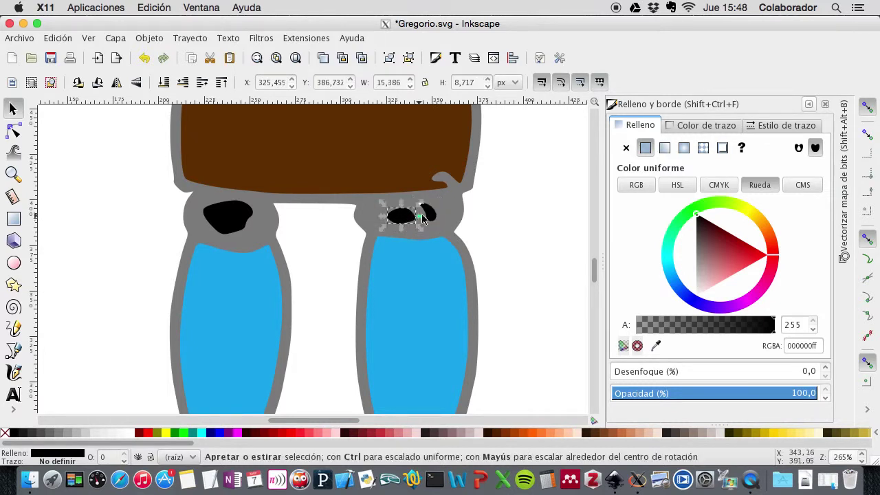
left_click(431, 218)
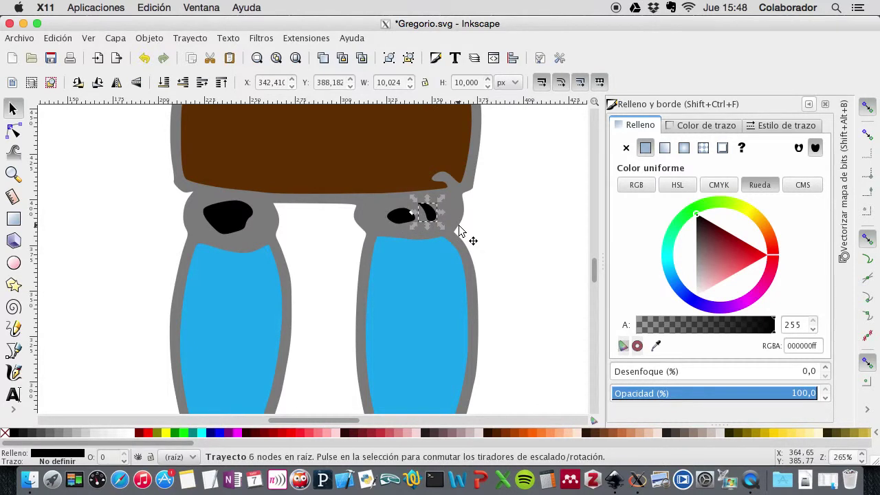
key("Delete")
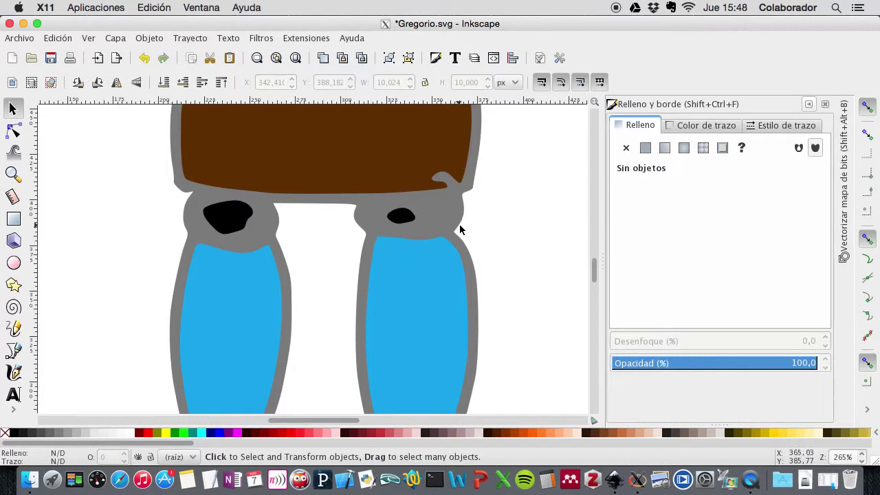
Enlarge the remaining black oval in the right-hand hip joint by moving its nodes outwards in node editing
left_click(403, 218)
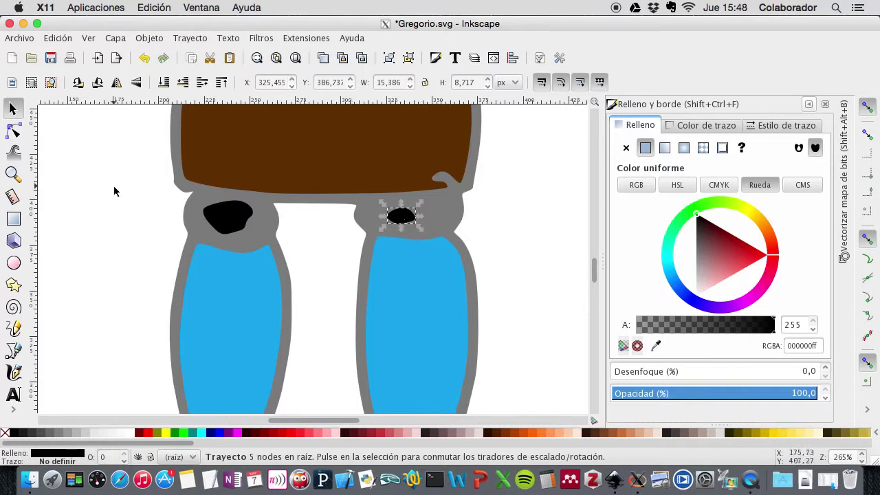
left_click(14, 140)
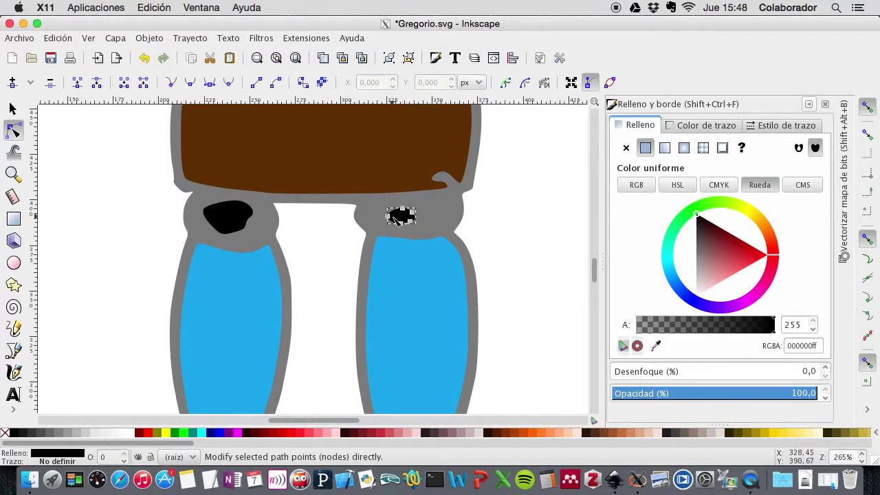
key("plus")
key("plus")
scroll(388, 220, "right", 6)
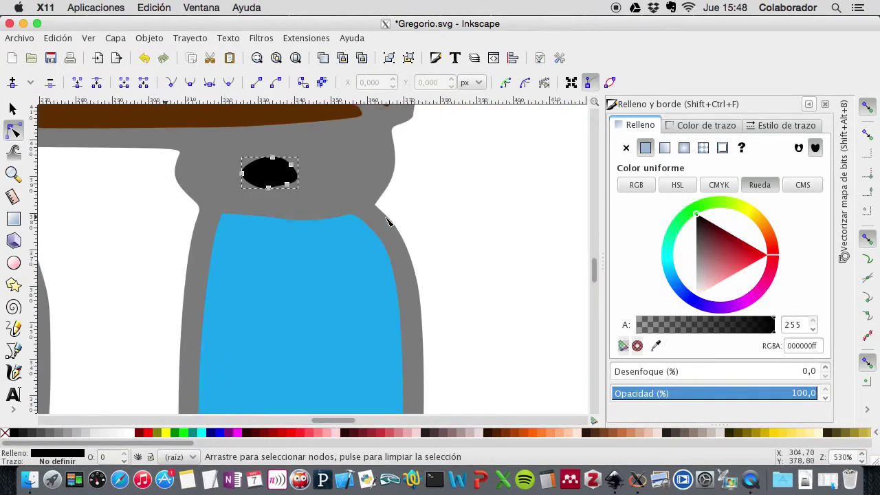
left_click(293, 166)
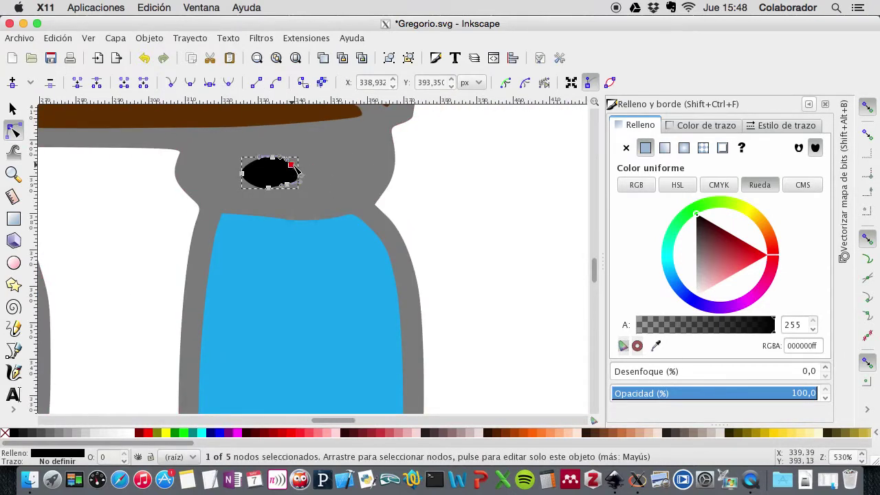
left_click(275, 159)
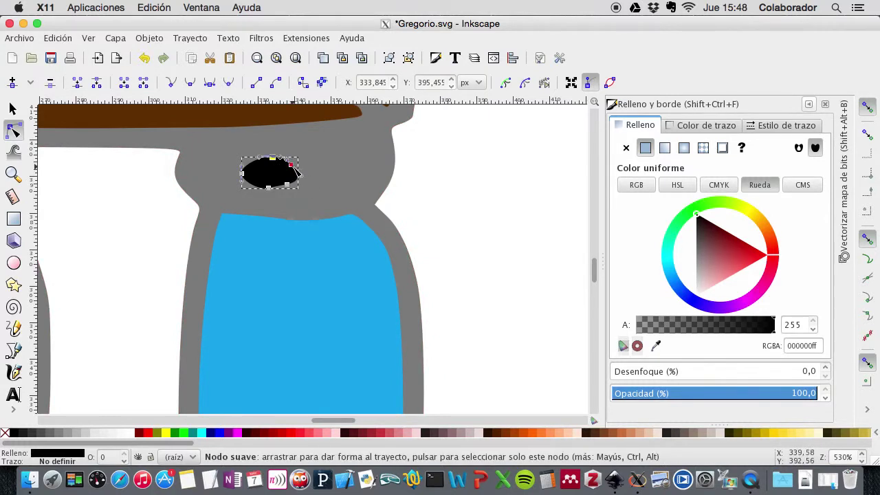
left_click_drag(274, 159, 343, 161)
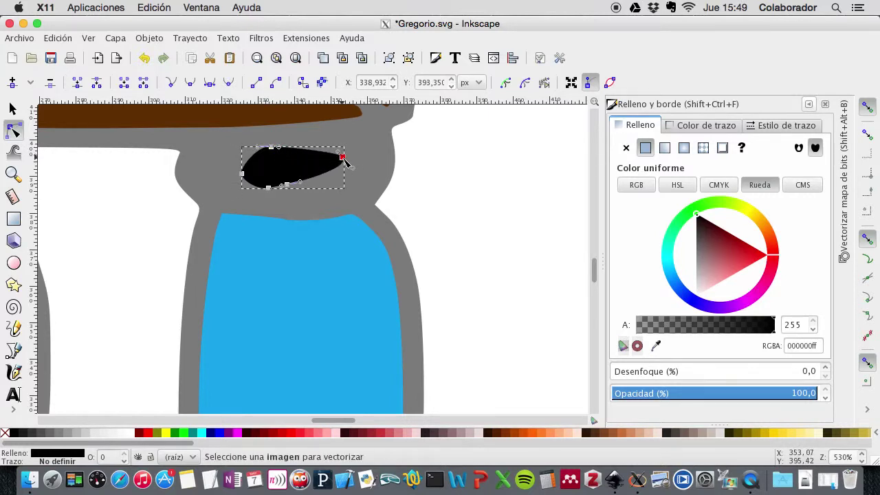
left_click_drag(273, 149, 292, 145)
left_click_drag(245, 173, 315, 201)
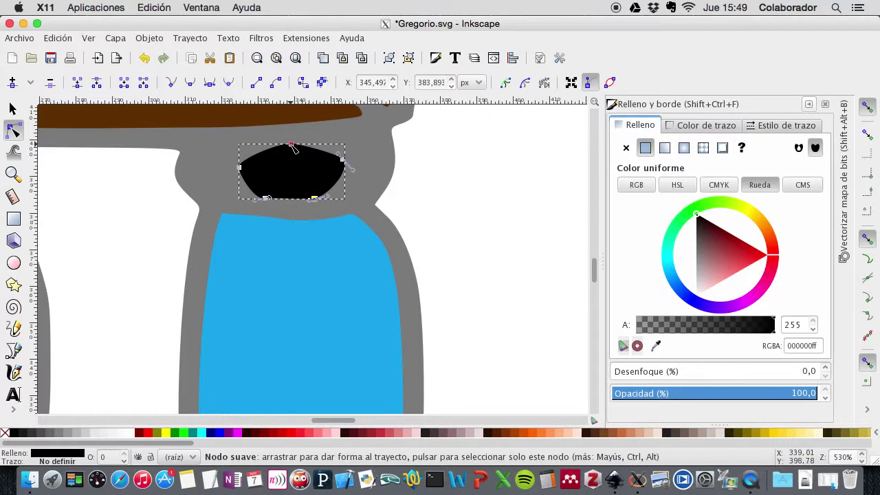
Round off the black joint shape's outline by adjusting its upper, side and lower nodes and their curve handles
left_click_drag(292, 146, 291, 139)
left_click(240, 167)
left_click_drag(240, 167, 237, 167)
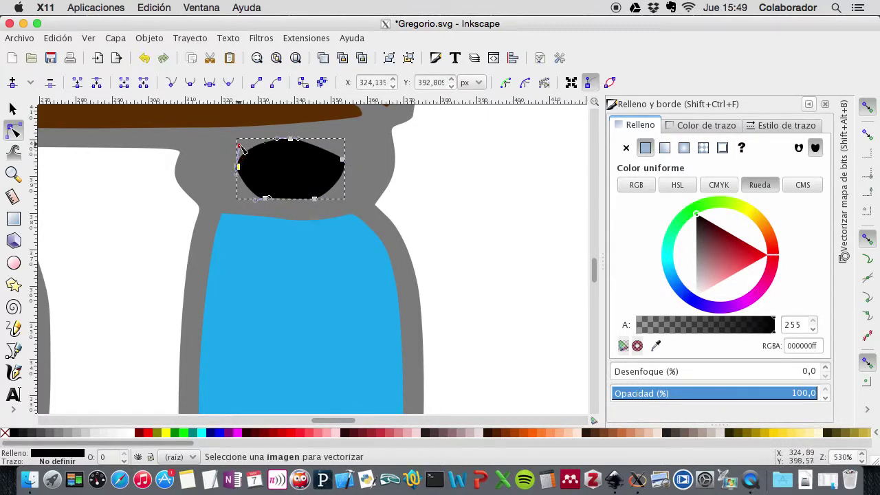
left_click(343, 161)
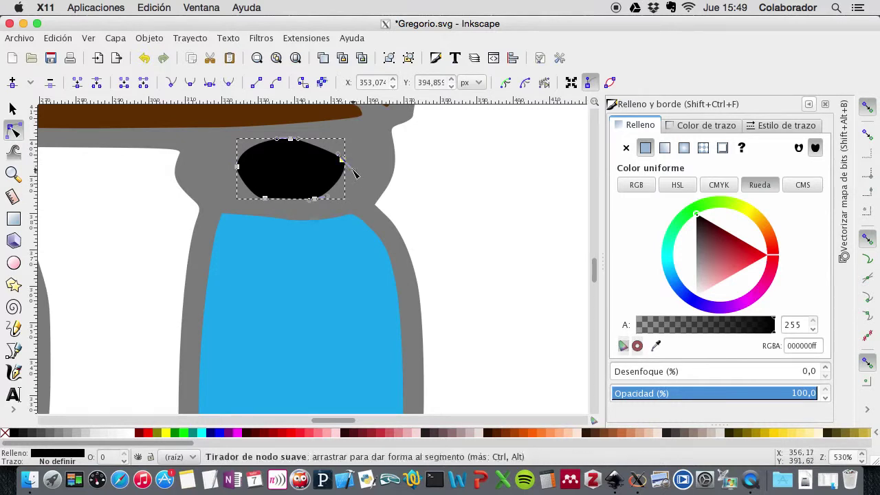
left_click(240, 167)
left_click(292, 143)
left_click(342, 160)
left_click_drag(342, 159, 296, 214)
left_click(265, 199)
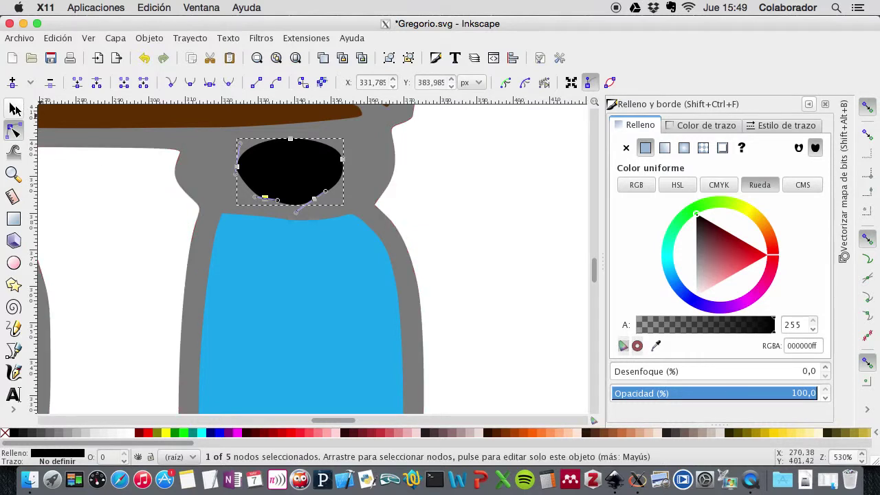
Scale the black joint shape to about 34 by 22 px so it fills the grey joint, and deselect it
left_click(15, 109)
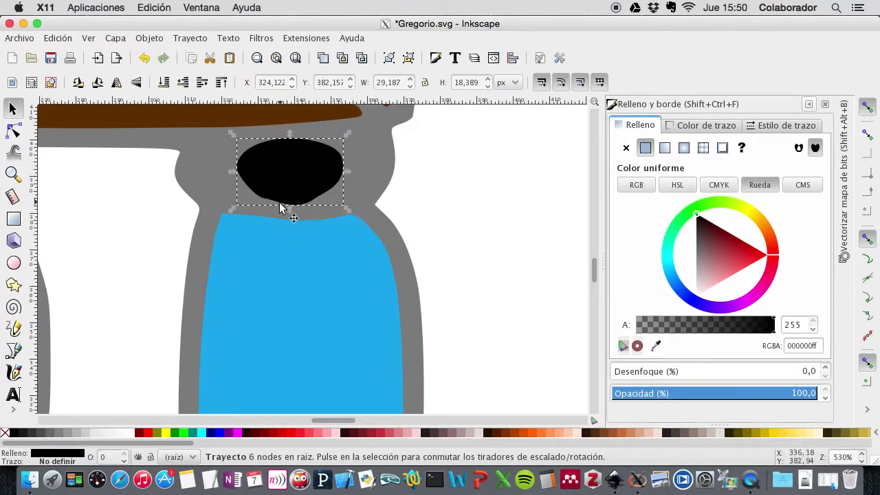
left_click_drag(345, 139, 356, 133)
left_click_drag(294, 129, 294, 116)
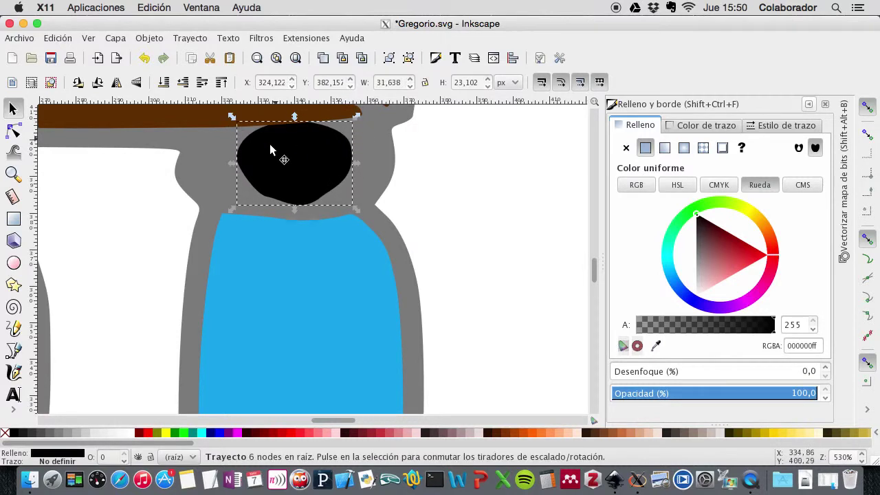
mouse_move(234, 163)
left_mouse_down()
mouse_move(217, 167)
mouse_move(238, 172)
mouse_move(227, 171)
left_mouse_up()
left_click_drag(290, 118, 291, 131)
left_click_drag(289, 205, 289, 217)
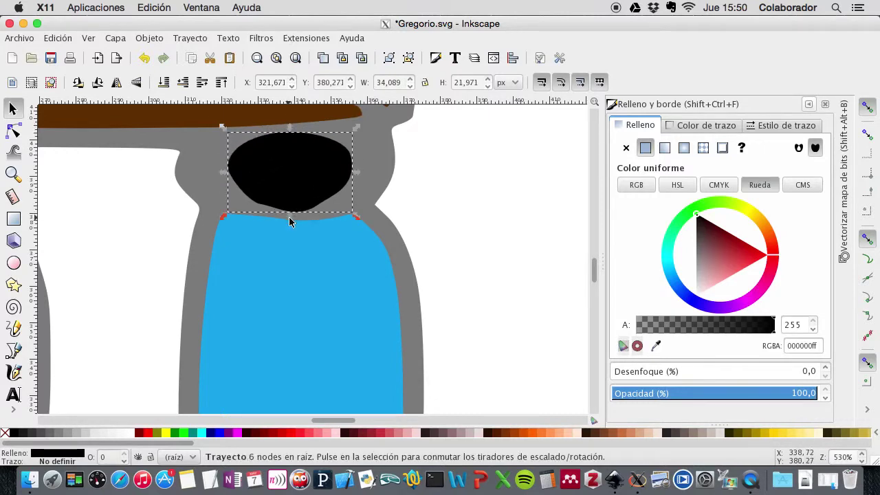
left_click(436, 223)
Delete three nodes, one at a time, from the hook-shaped grey notch in the brown hip shape's lower right corner
scroll(436, 220, "up", 6)
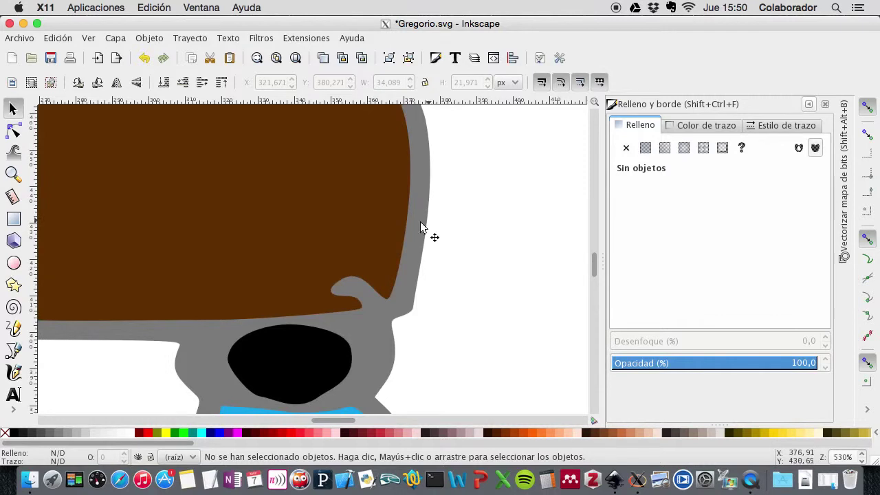
key("n")
left_click(376, 249)
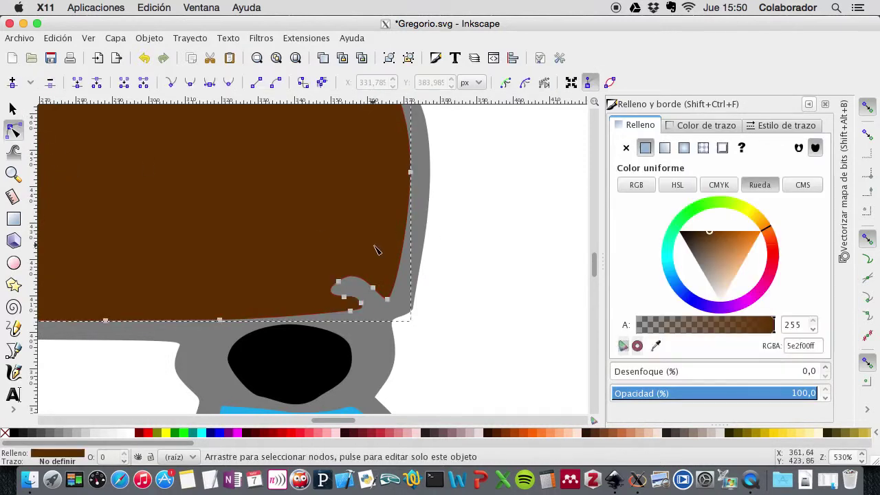
left_click(372, 289)
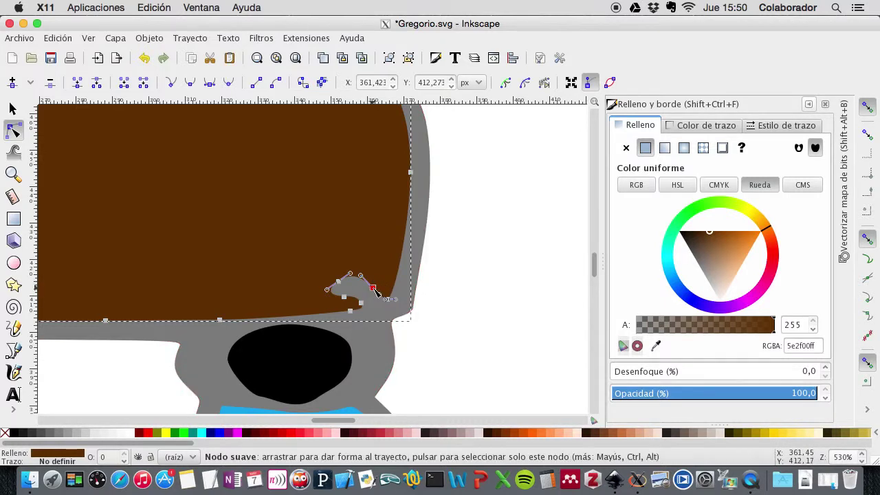
left_click(50, 82)
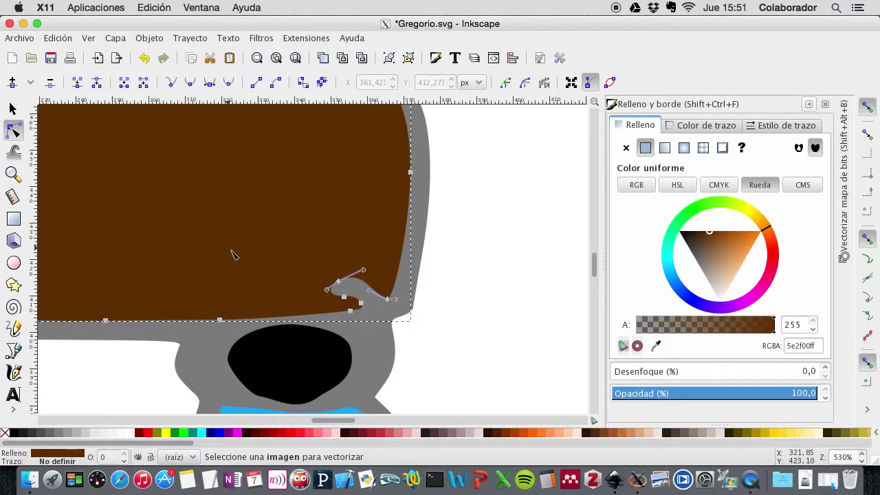
left_click(13, 110)
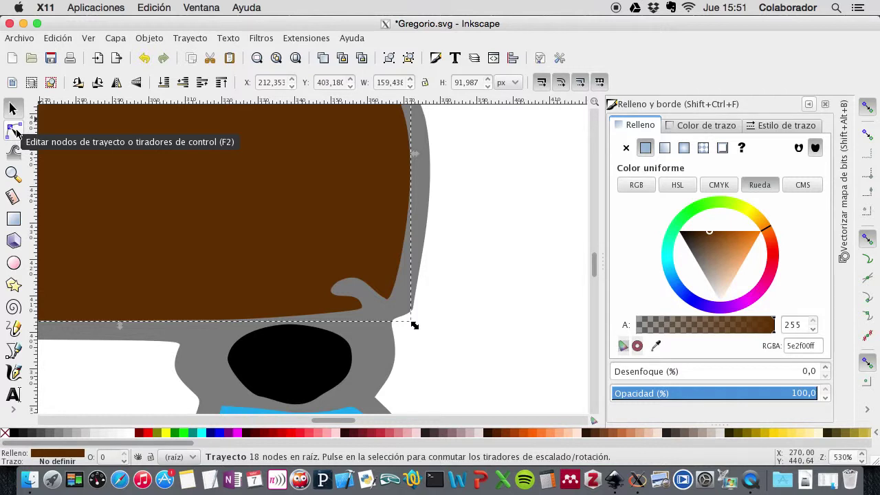
left_click(14, 131)
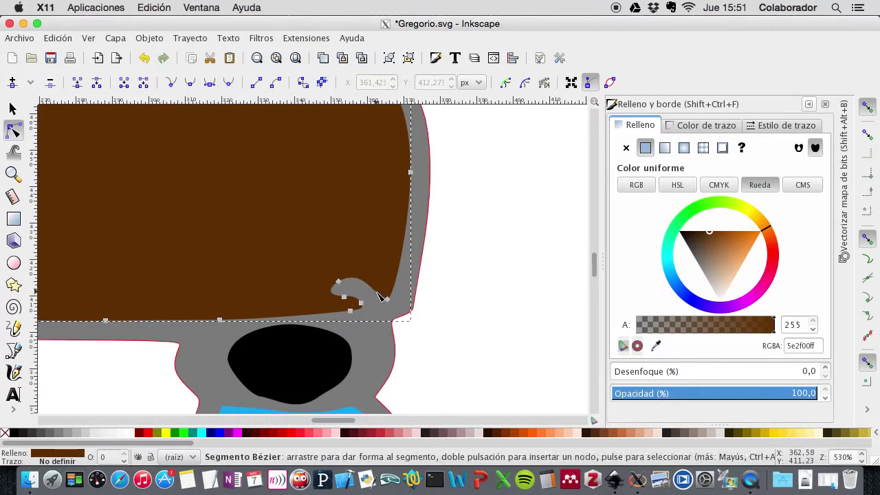
left_click(338, 282)
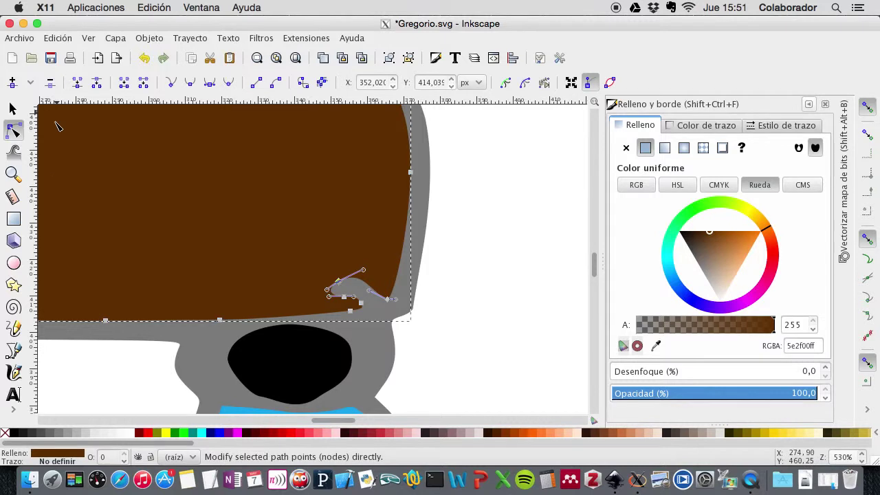
left_click(50, 83)
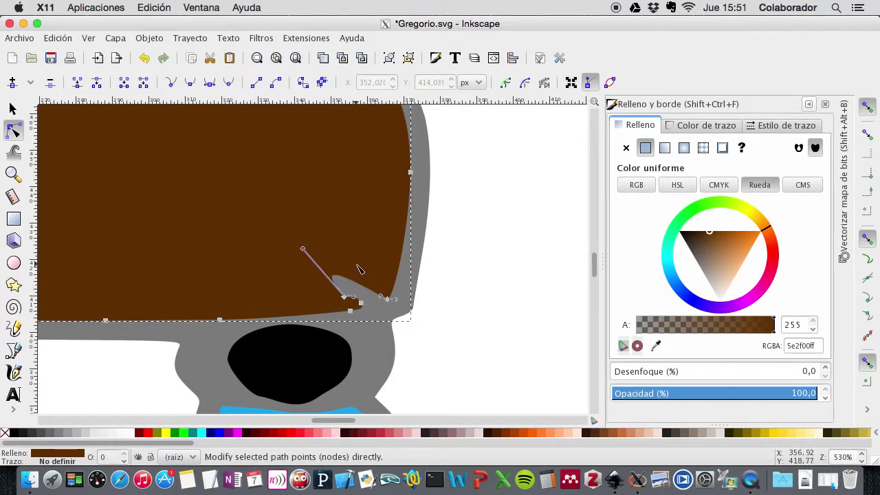
left_click(53, 84)
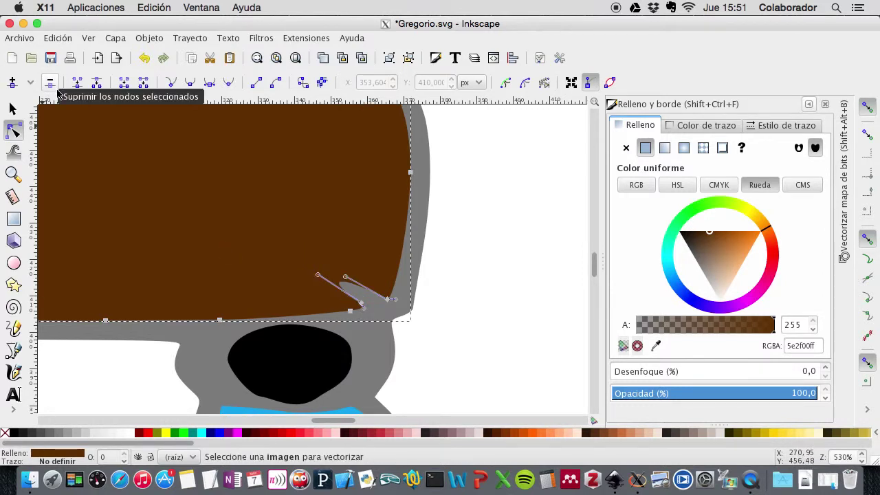
left_click(362, 305)
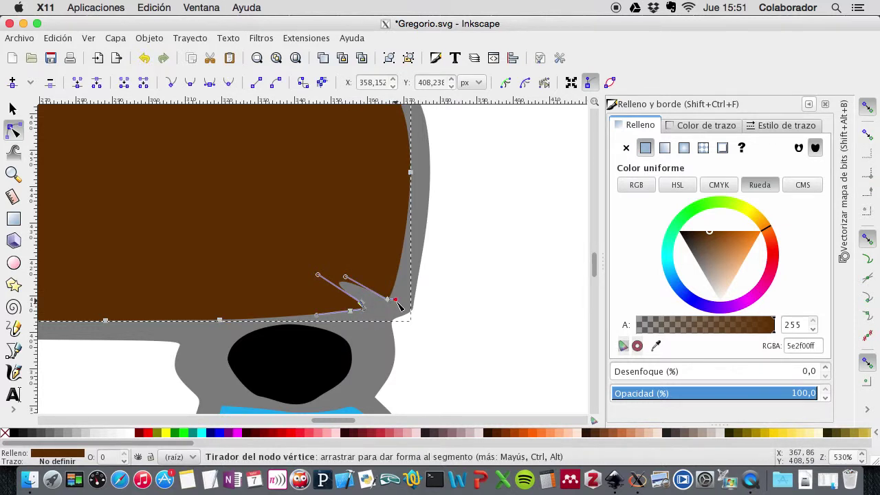
left_click(352, 313, "shift")
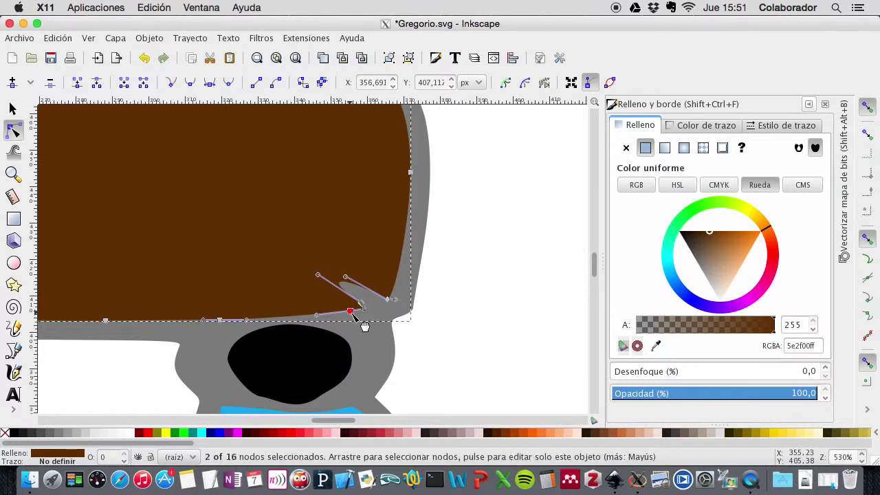
left_click(220, 321, "shift")
left_click(105, 321, "shift")
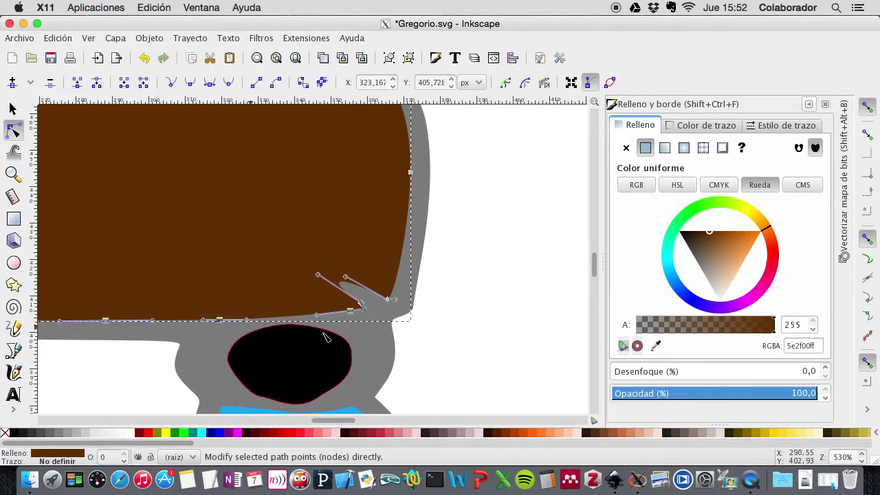
Delete the notch's two remaining nodes together and adjust the corner node's handle to curve the hip's lower edge smoothly
left_click(361, 304)
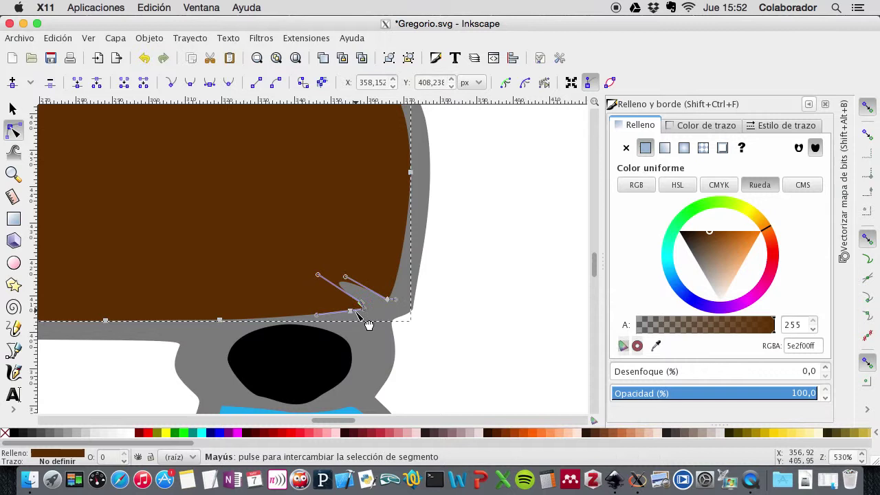
left_click(351, 313, "shift")
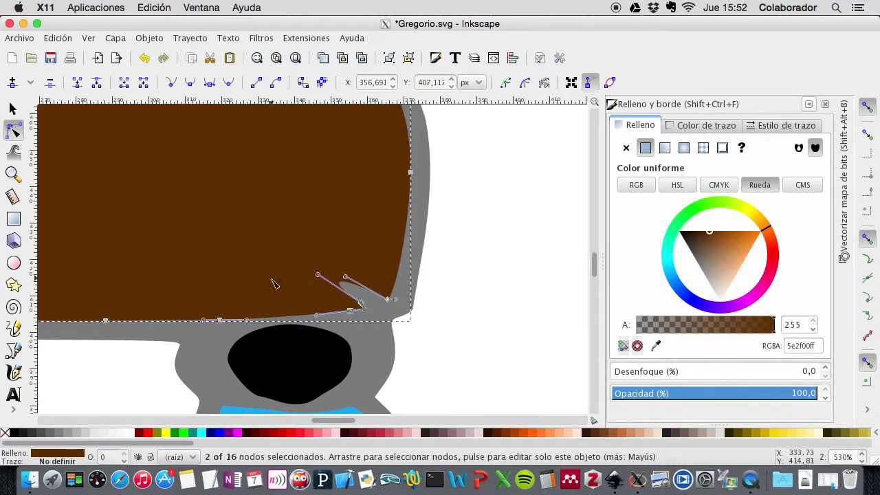
left_click(54, 88)
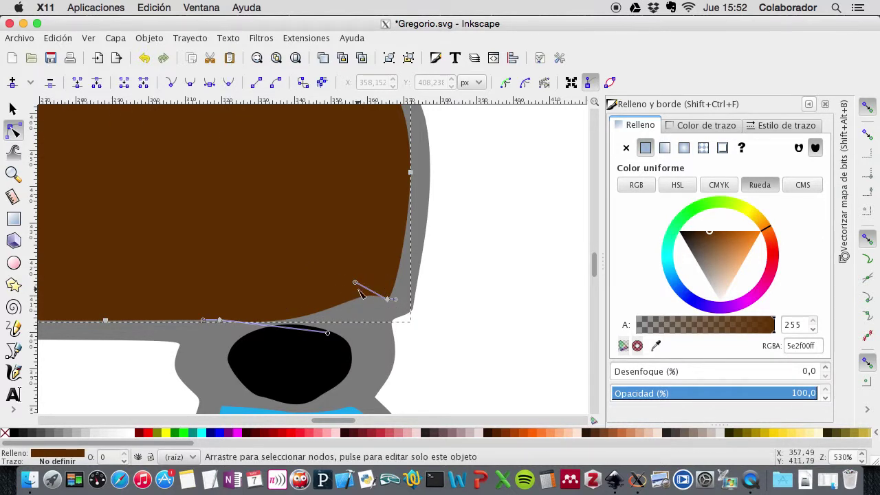
left_click_drag(356, 284, 383, 309)
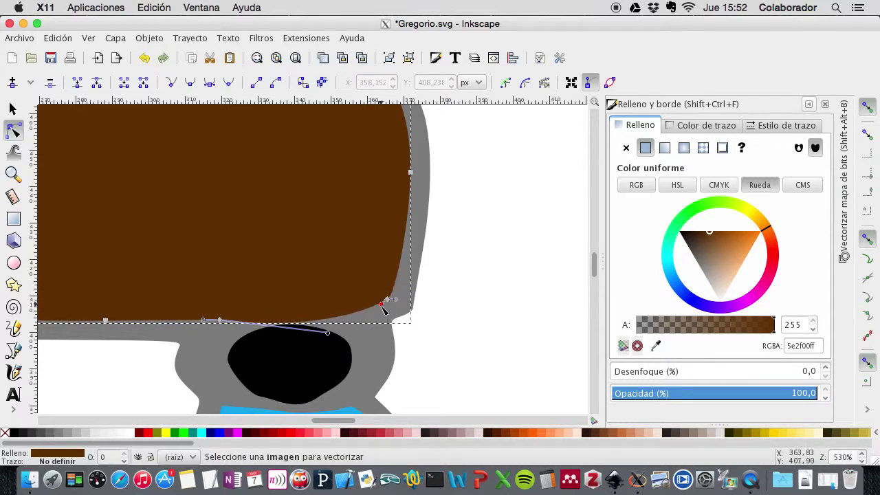
Raise the curve handle on the brown hip shape's lower edge to flatten the curve above the joint, and deselect the shape
left_click_drag(328, 334, 329, 321)
left_click(500, 338)
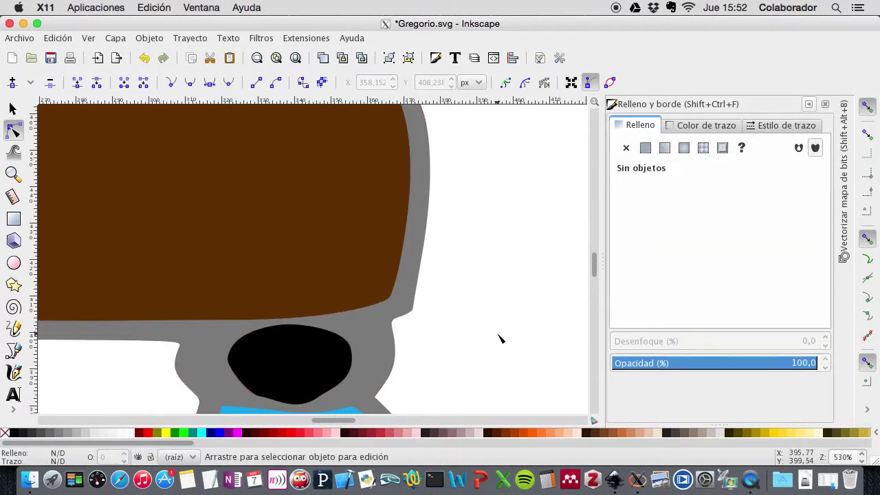
Examine the whole figure and its arm and leg joints for areas that still need editing or colour
key("minus")
key("minus")
key("minus")
key("minus")
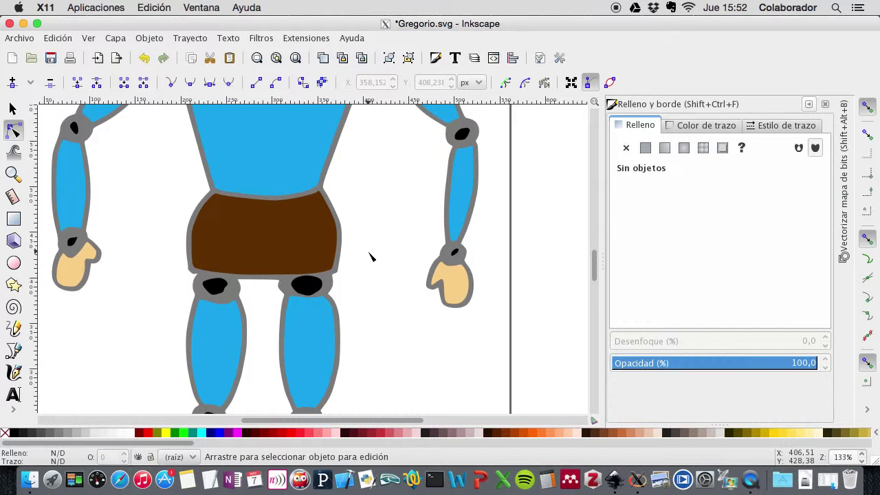
key("minus")
key("minus")
key("minus")
key("minus")
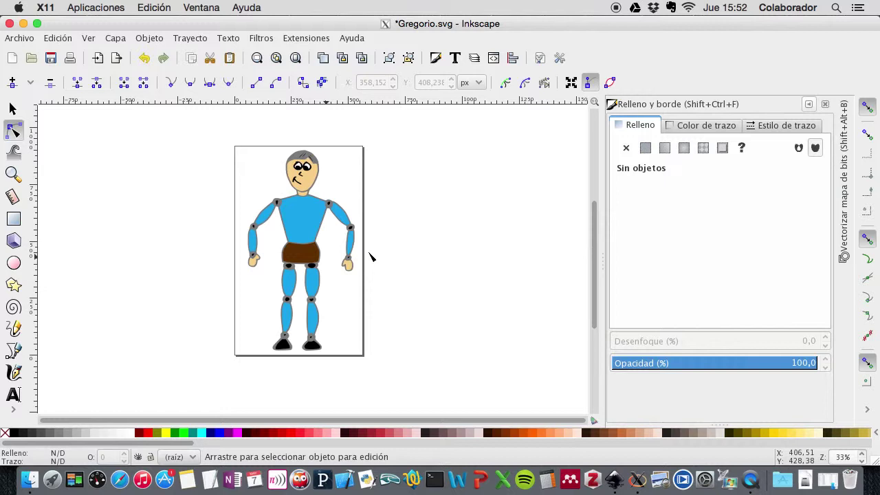
key("plus")
key("plus")
key("plus")
key("plus")
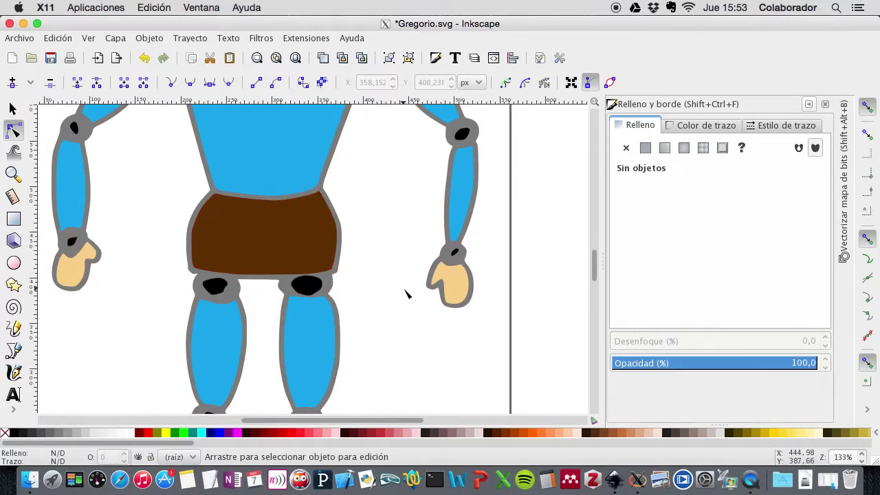
scroll(357, 268, "down", 5)
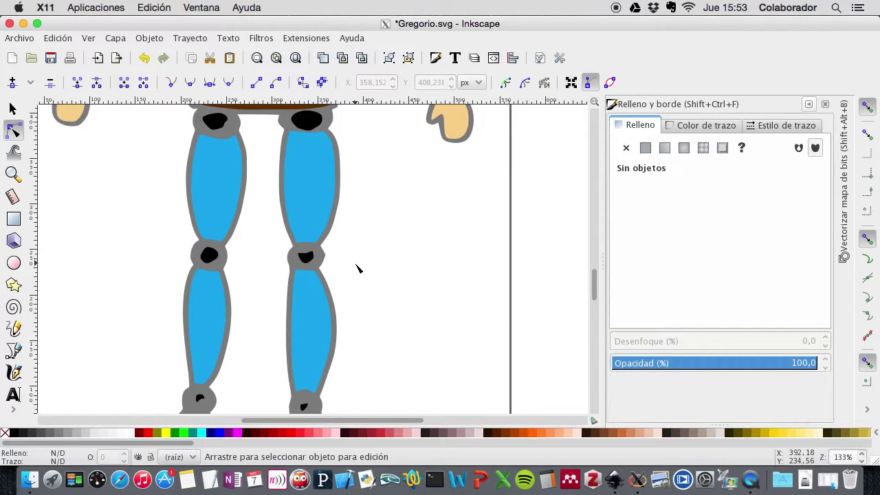
scroll(358, 268, "up", 8)
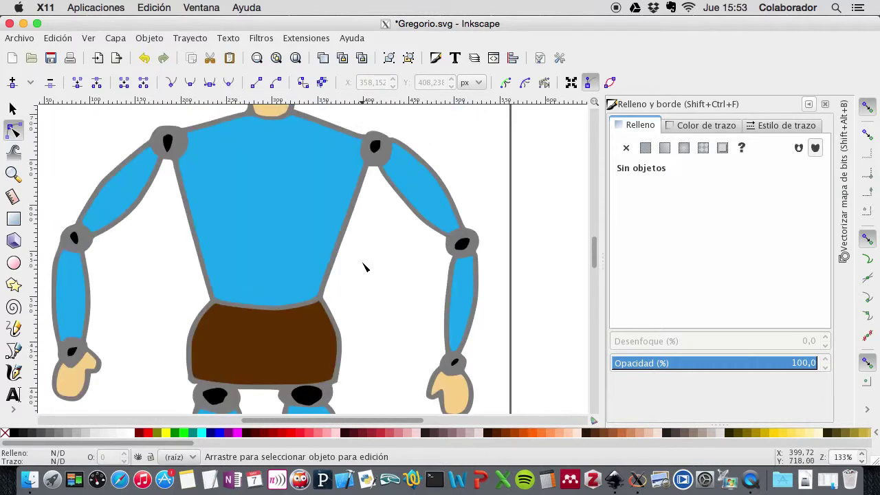
Fill the black centres of all twelve shoulder, elbow, wrist, hip, knee and ankle joints with the hip shape's brown (5e2f00ff), and deselect them
scroll(364, 265, "right", 1)
left_click(12, 108)
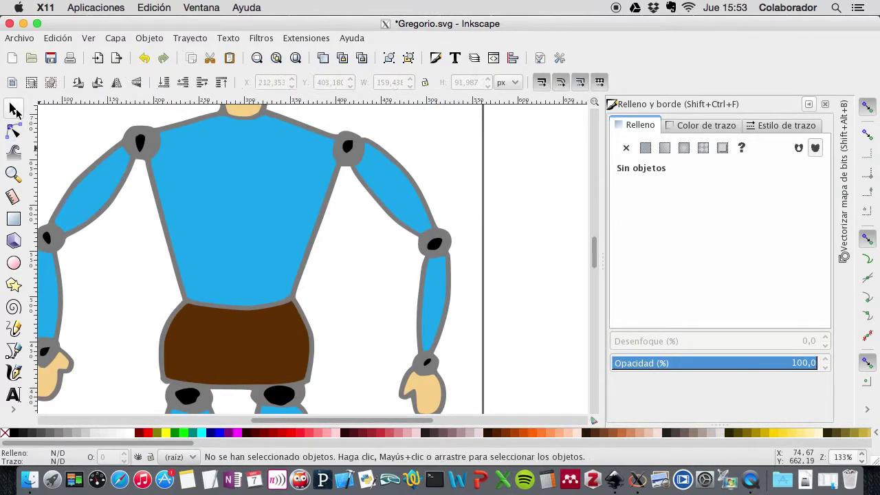
left_click(145, 141)
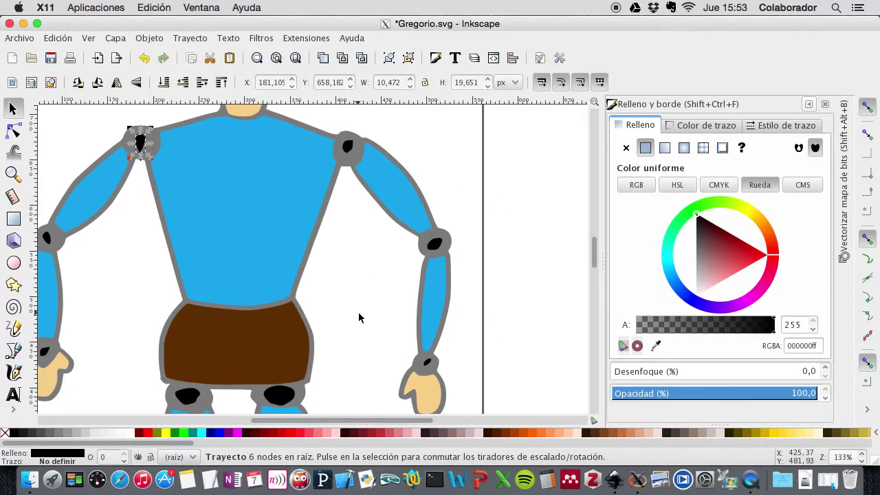
scroll(360, 352, "down", 1)
scroll(361, 352, "right", 1)
scroll(362, 351, "up", 2)
scroll(363, 349, "left", 2)
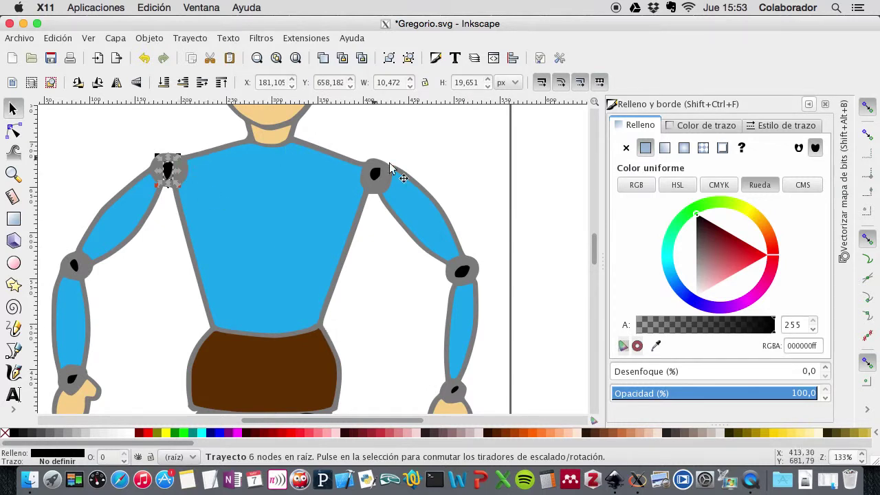
scroll(421, 297, "down", 1)
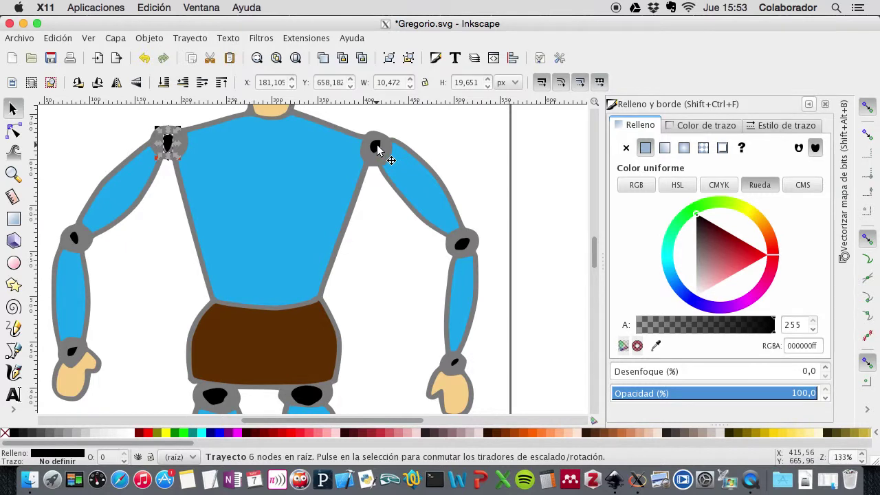
left_click(377, 145, "shift")
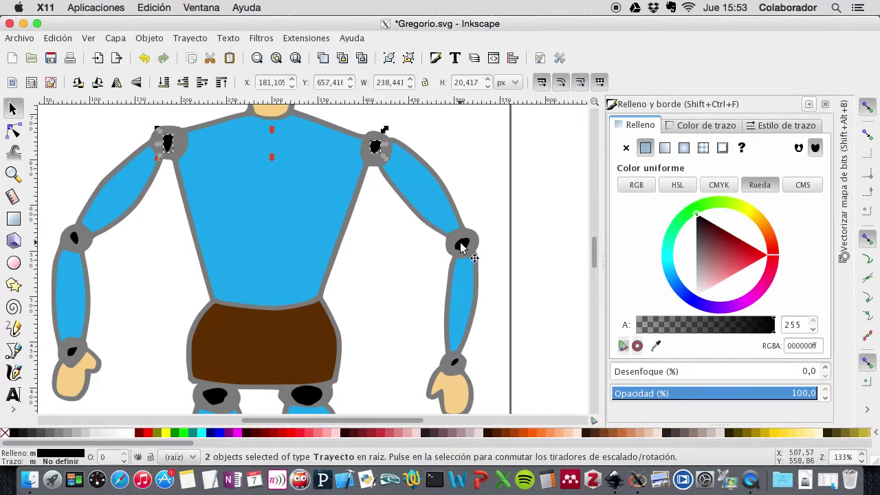
left_click(460, 242, "shift")
left_click(77, 241, "shift")
scroll(216, 282, "down", 2)
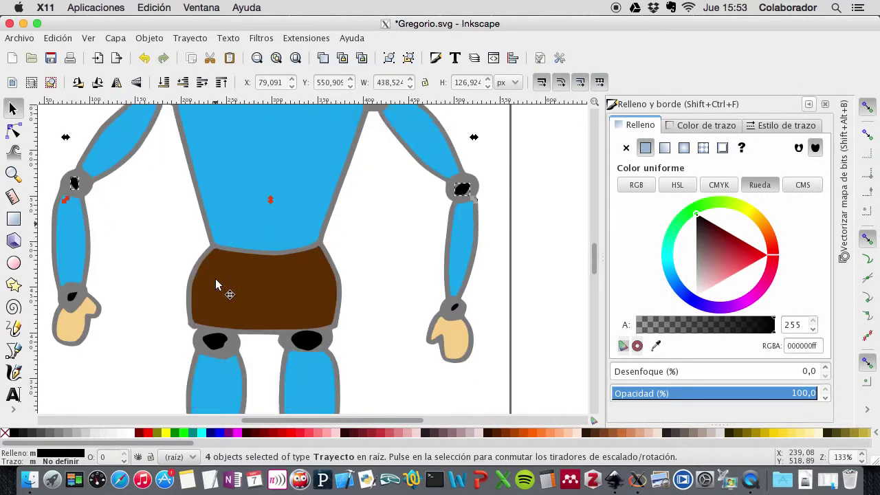
scroll(216, 282, "down", 5)
left_click(219, 183, "shift")
left_click(309, 182, "shift")
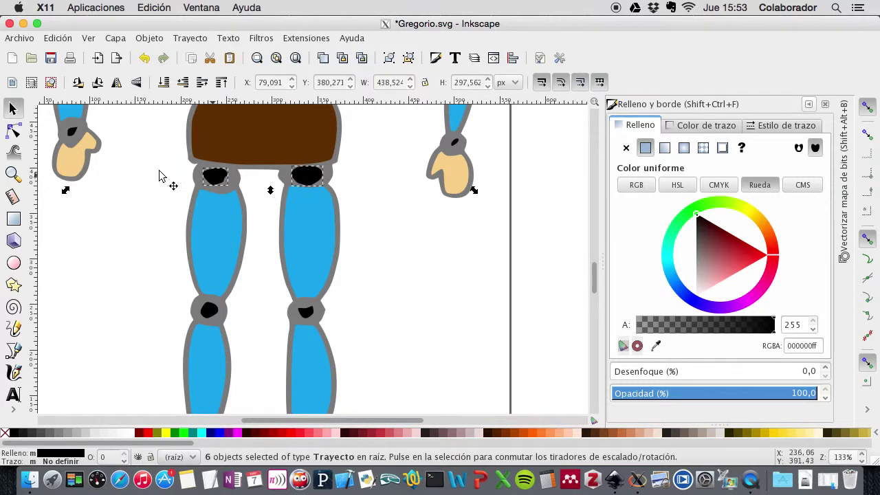
left_click(73, 131, "shift")
left_click(455, 143, "shift")
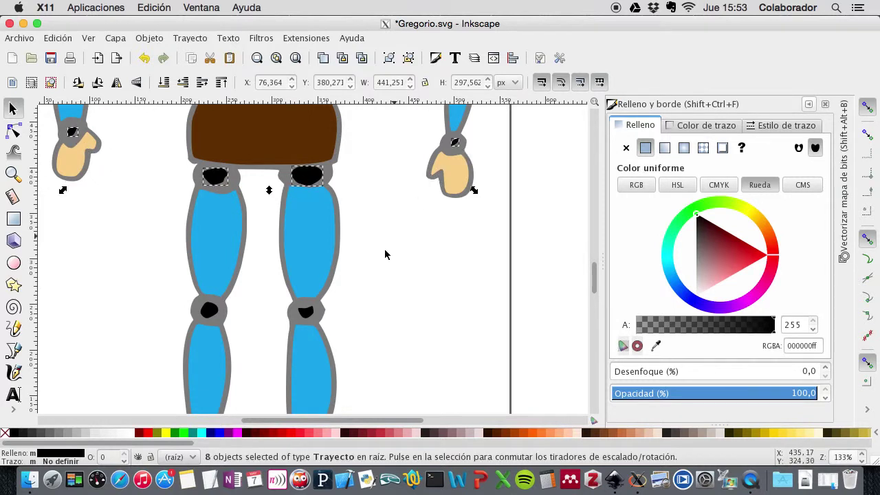
left_click(307, 311, "shift")
left_click(209, 309, "shift")
scroll(262, 308, "down", 11)
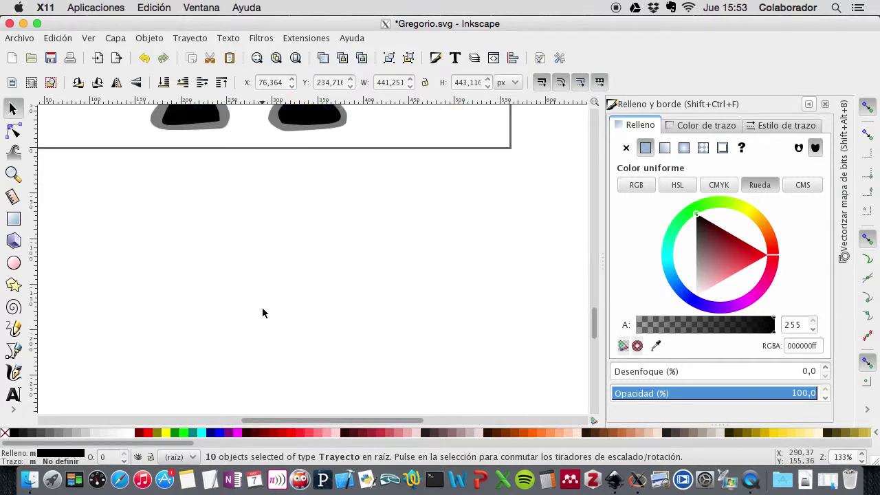
scroll(262, 313, "up", 6)
left_click(200, 234, "shift")
left_click(305, 243, "shift")
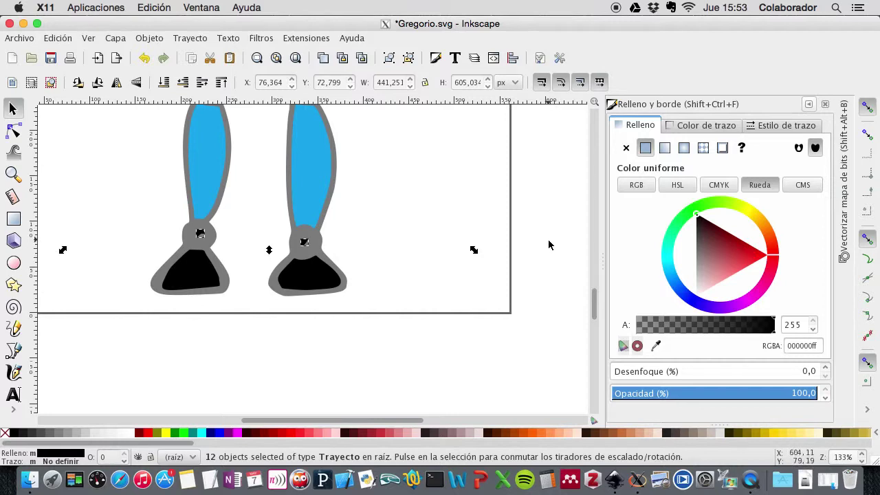
scroll(549, 245, "up", 10)
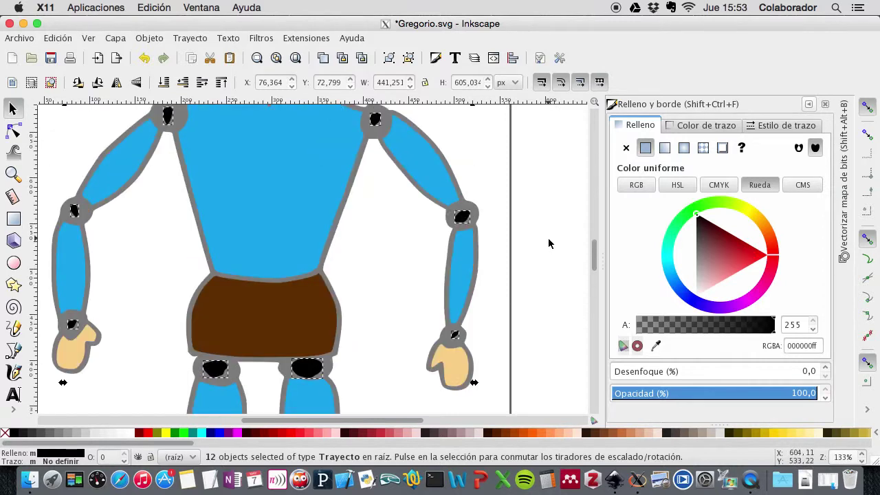
left_click(655, 345)
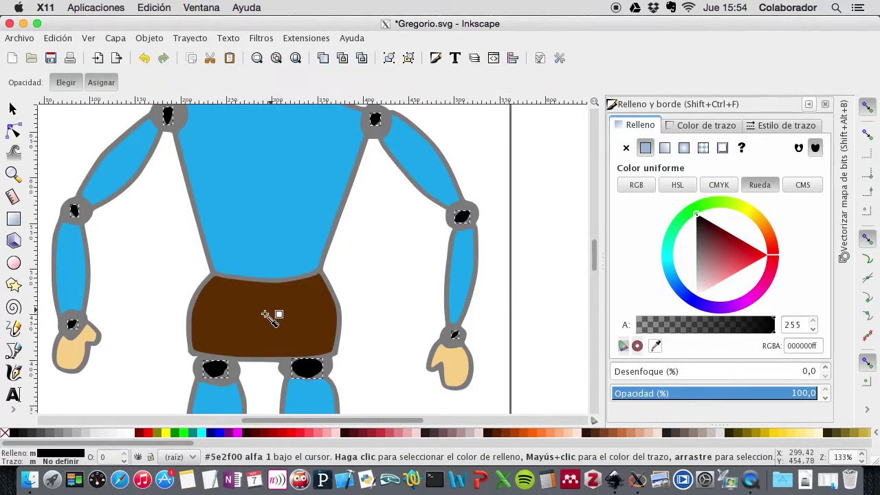
left_click(289, 317)
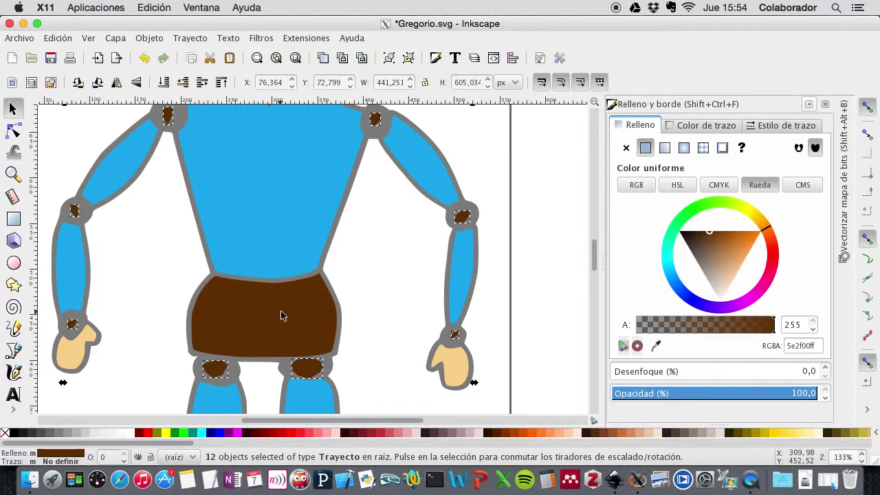
scroll(295, 306, "up", 8)
scroll(295, 305, "down", 4)
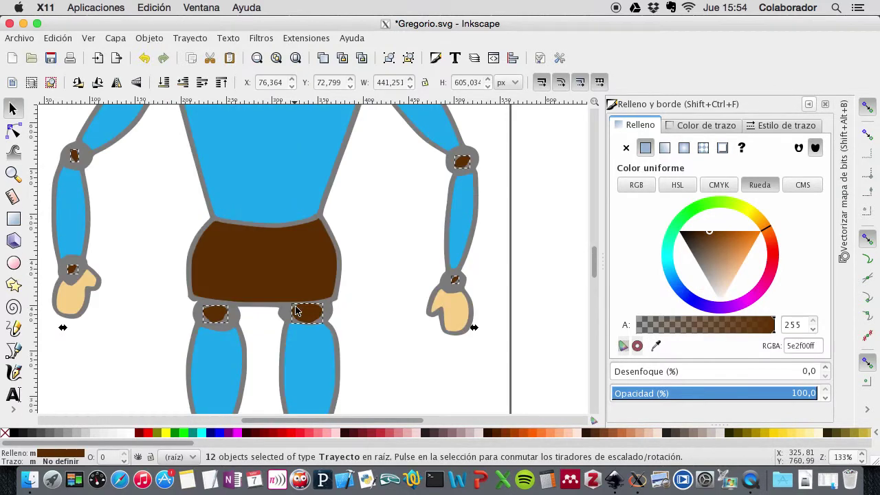
scroll(296, 312, "up", 4)
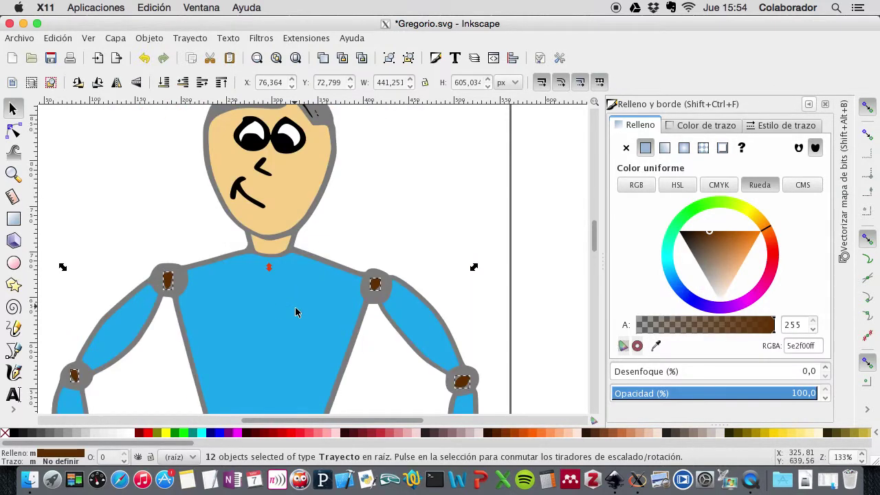
left_click(42, 166)
Recolour the seven black strand marks in the character's hair dark grey, and deselect them
scroll(133, 216, "down", 3)
scroll(133, 216, "up", 6)
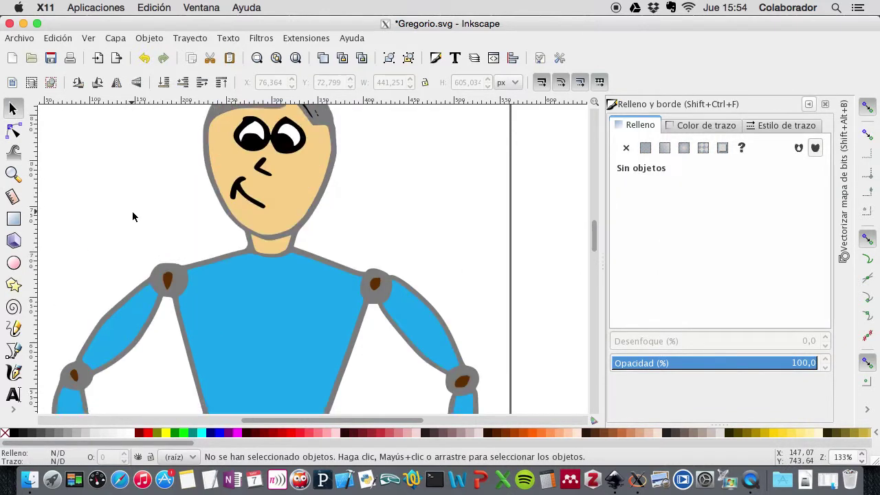
left_click(273, 201)
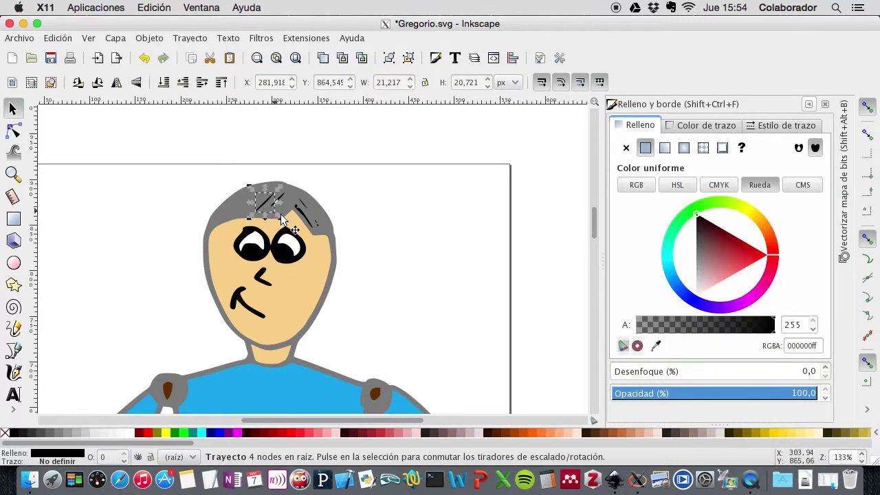
scroll(306, 230, "up", 3)
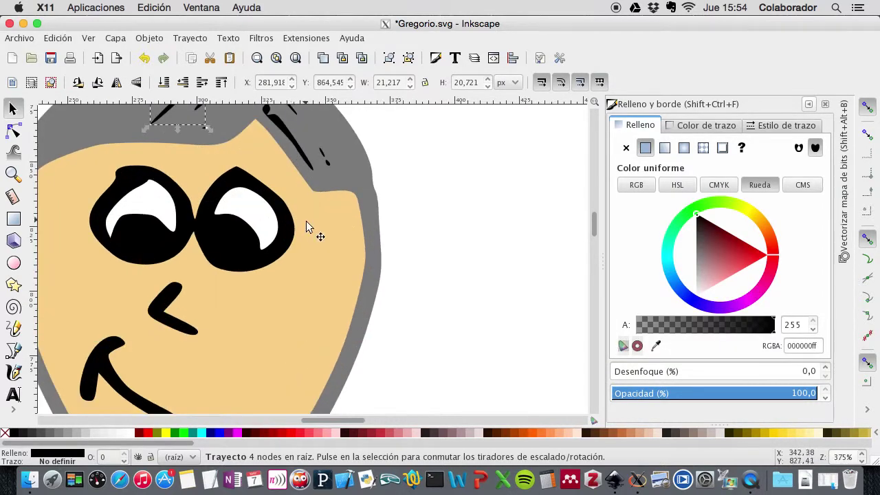
scroll(306, 219, "up", 5)
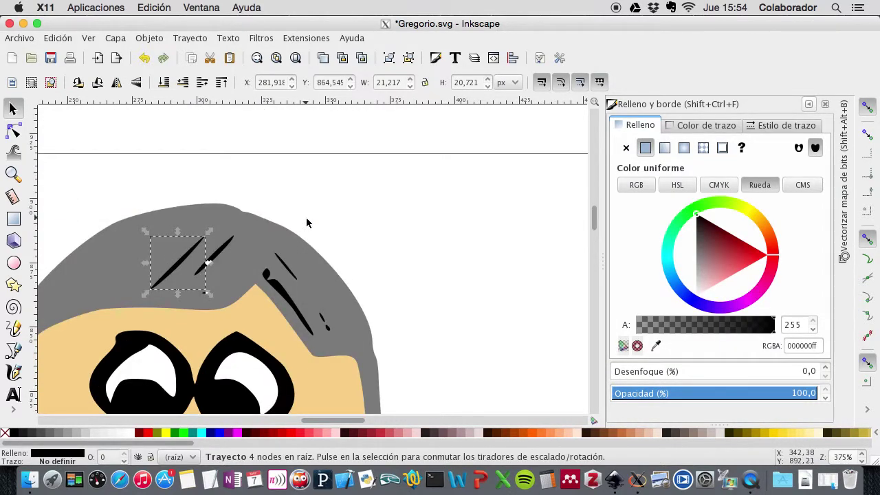
key("shift")
left_click(229, 246, "shift")
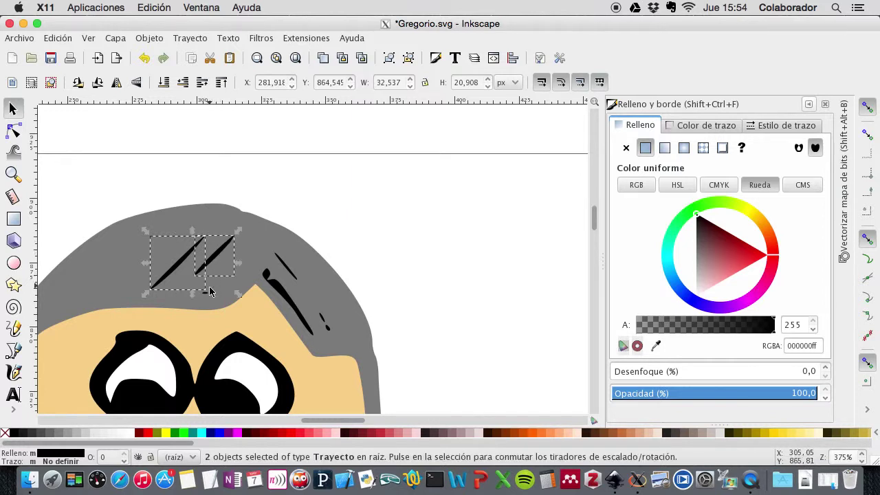
left_click(209, 297, "shift")
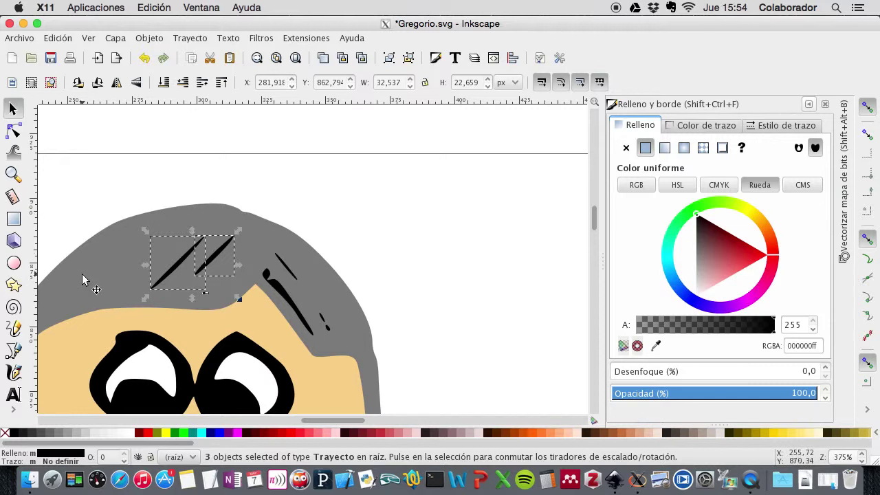
left_click(287, 270, "shift")
left_click(308, 326, "shift")
left_click(321, 317, "shift")
left_click(328, 328, "shift")
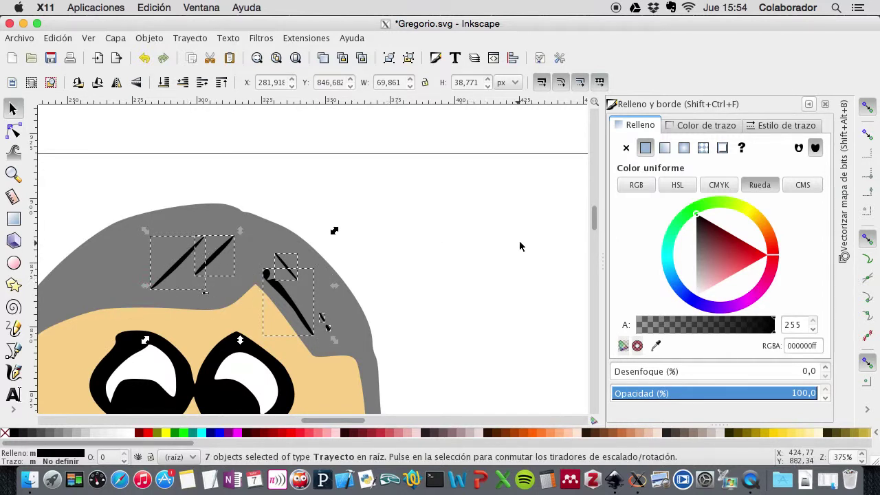
left_click_drag(709, 246, 696, 230)
left_click(515, 278)
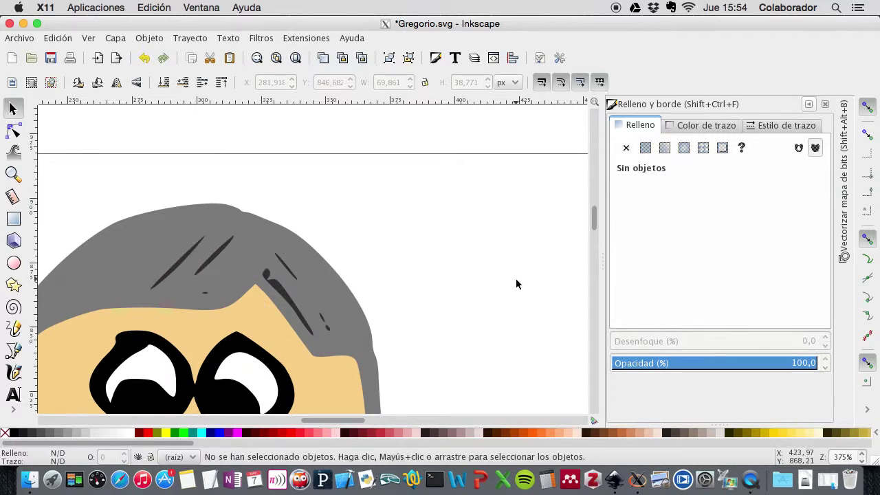
Set the alpha of the figure's semi-transparent grey outline and hair shape to 255 so it is solid black, and deselect it
scroll(515, 278, "down", 6)
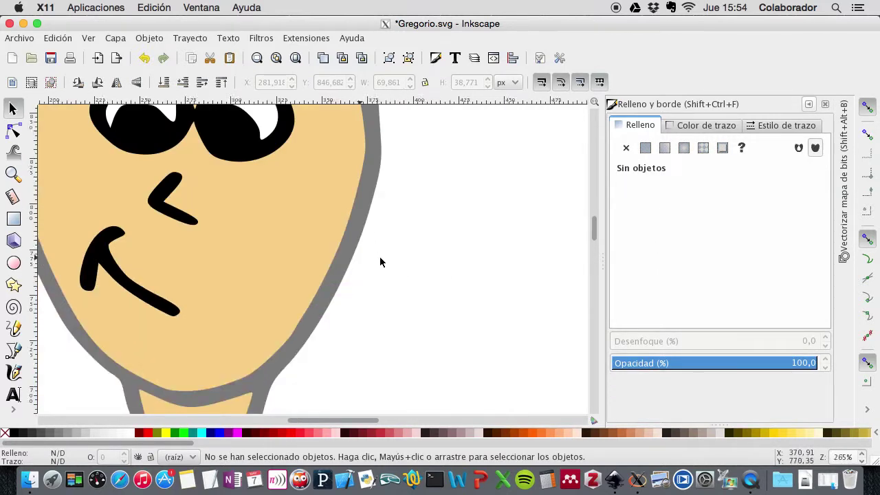
scroll(379, 258, "down", 4)
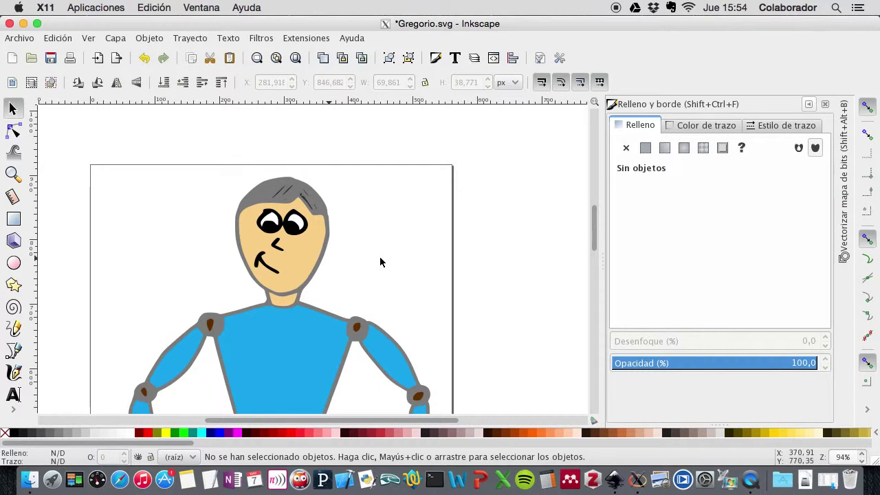
scroll(381, 261, "down", 12)
scroll(381, 262, "up", 15)
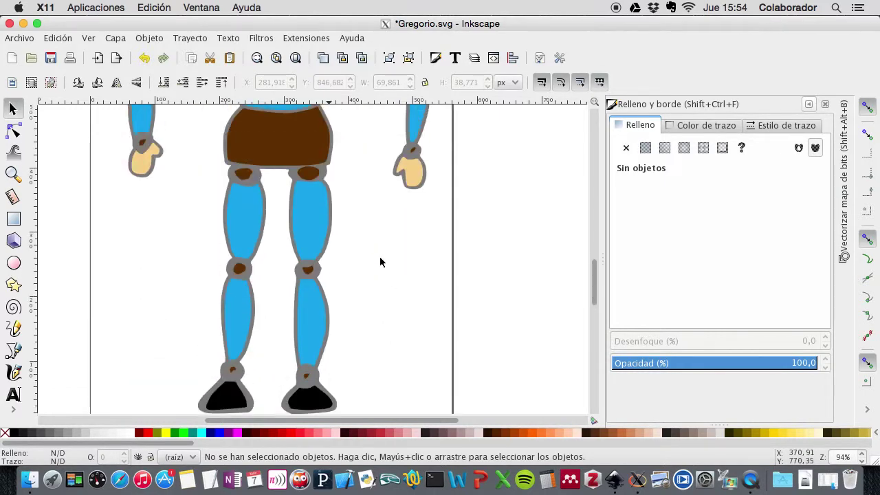
scroll(380, 258, "down", 11)
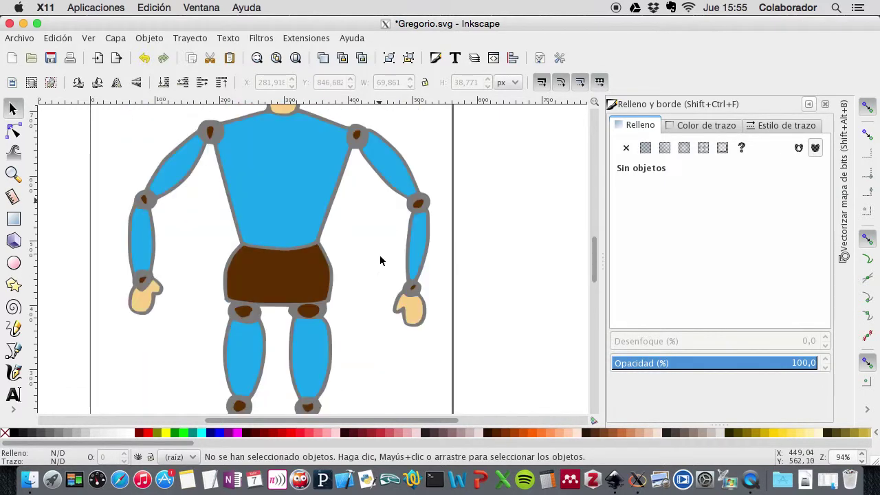
scroll(380, 258, "up", 1)
left_click(339, 246)
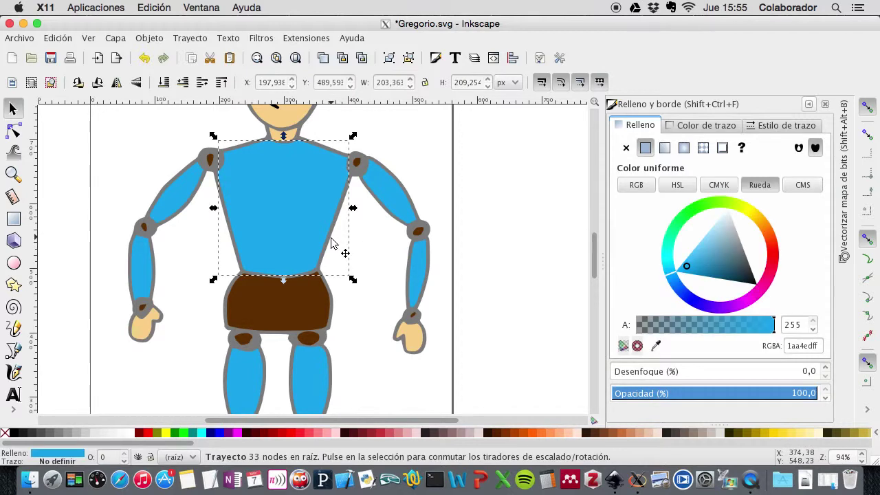
left_click(406, 185)
scroll(406, 184, "up", 3)
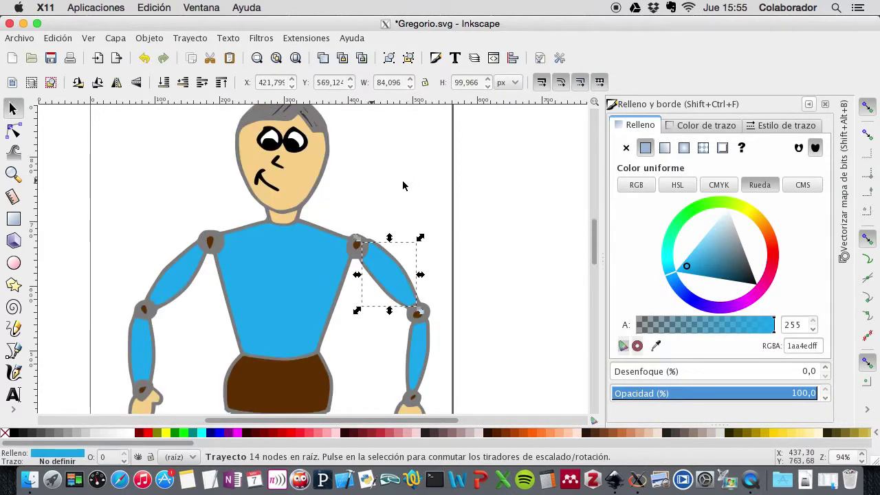
left_click(236, 172)
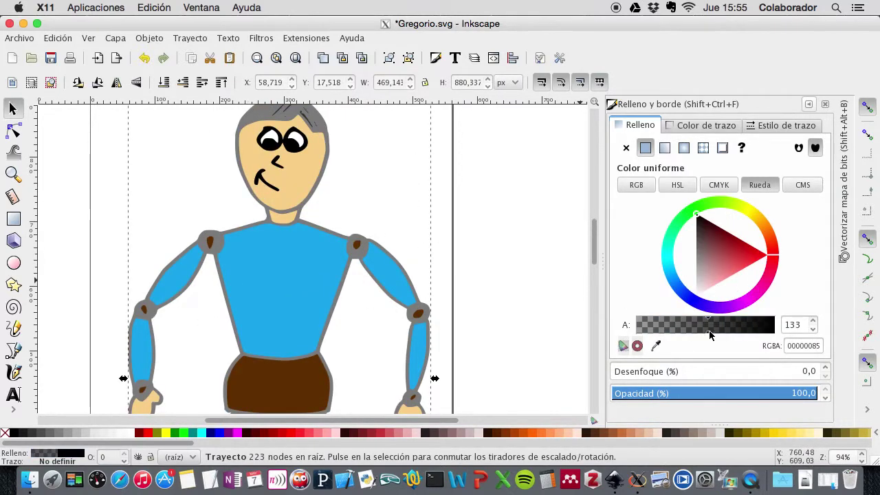
left_click_drag(710, 336, 779, 338)
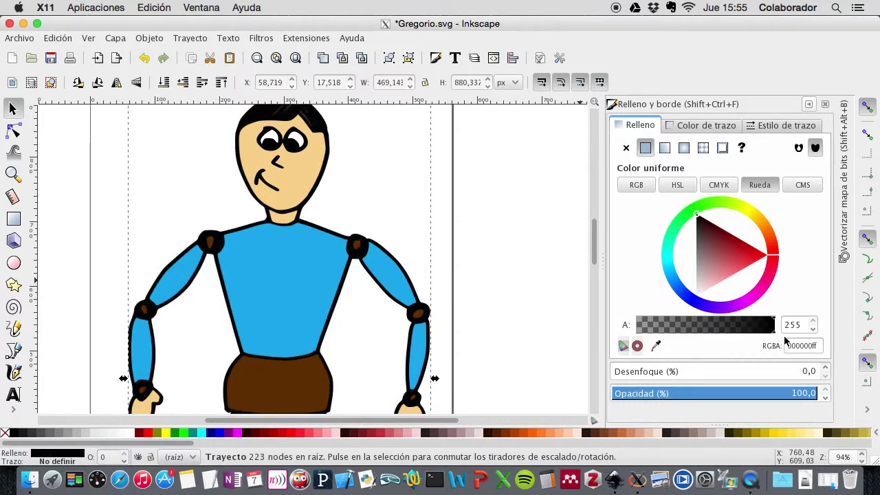
left_click(526, 262)
Review the coloured figure from head to feet
key("minus")
key("minus")
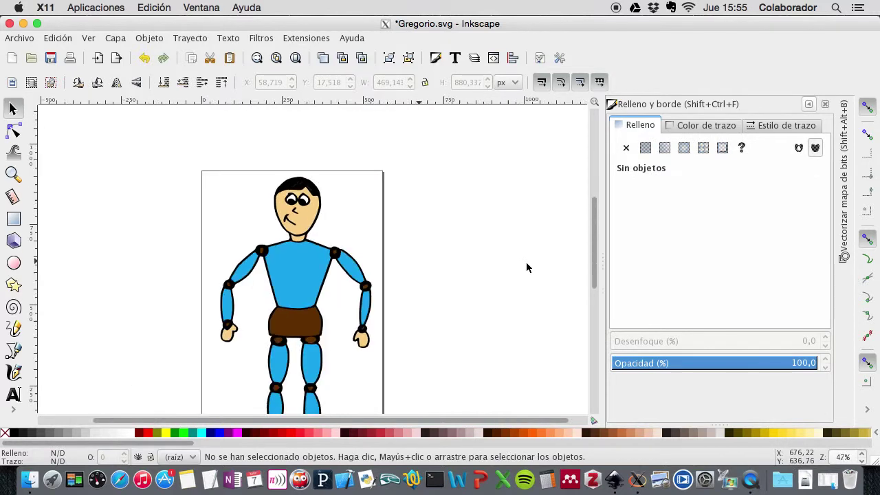
scroll(335, 243, "down", 4)
scroll(335, 244, "up", 4)
scroll(335, 244, "down", 4)
scroll(336, 243, "up", 1)
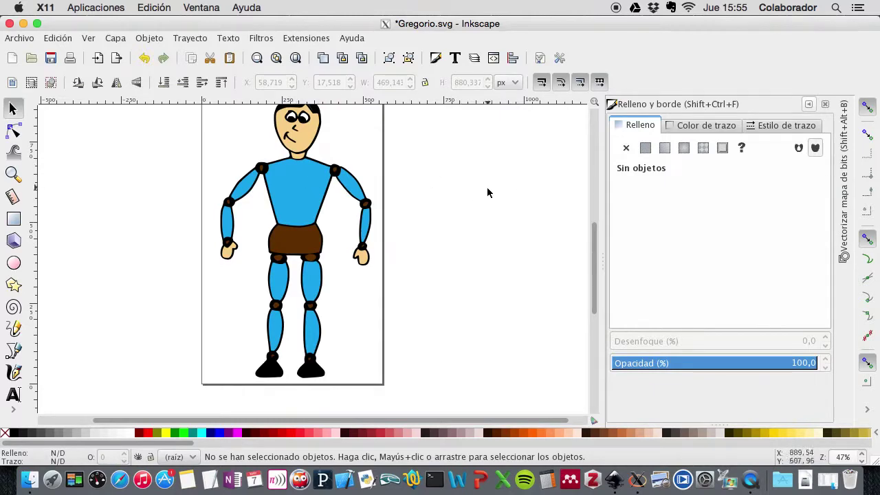
scroll(486, 190, "up", 1)
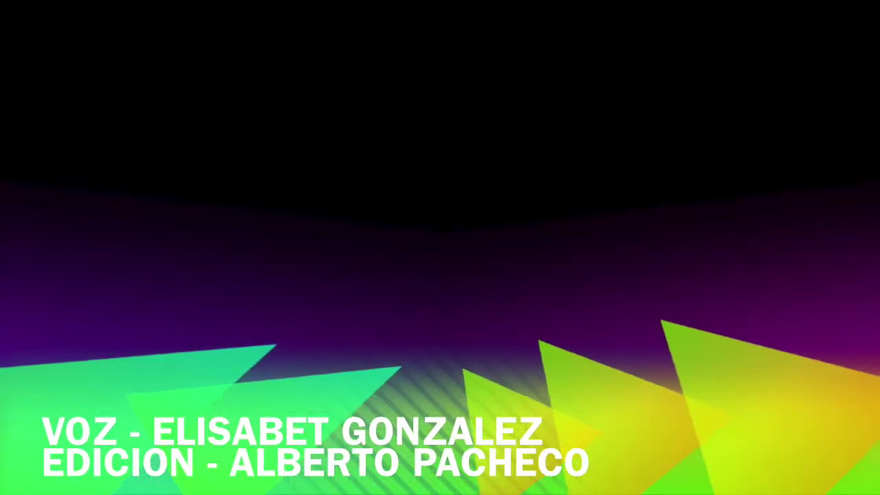